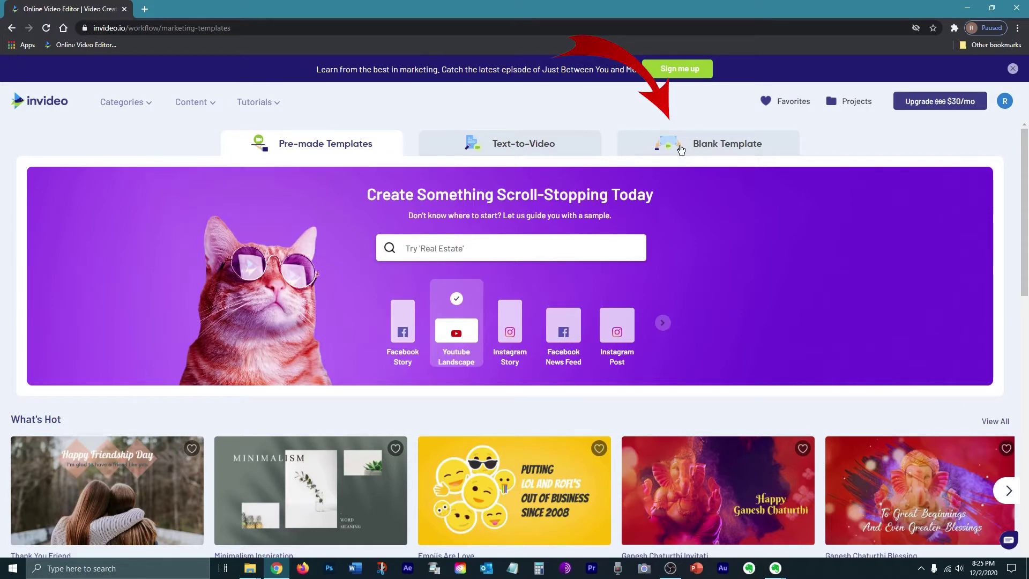
- Start editing a new blank template in the Square 1:1 dimension
click(682, 149)
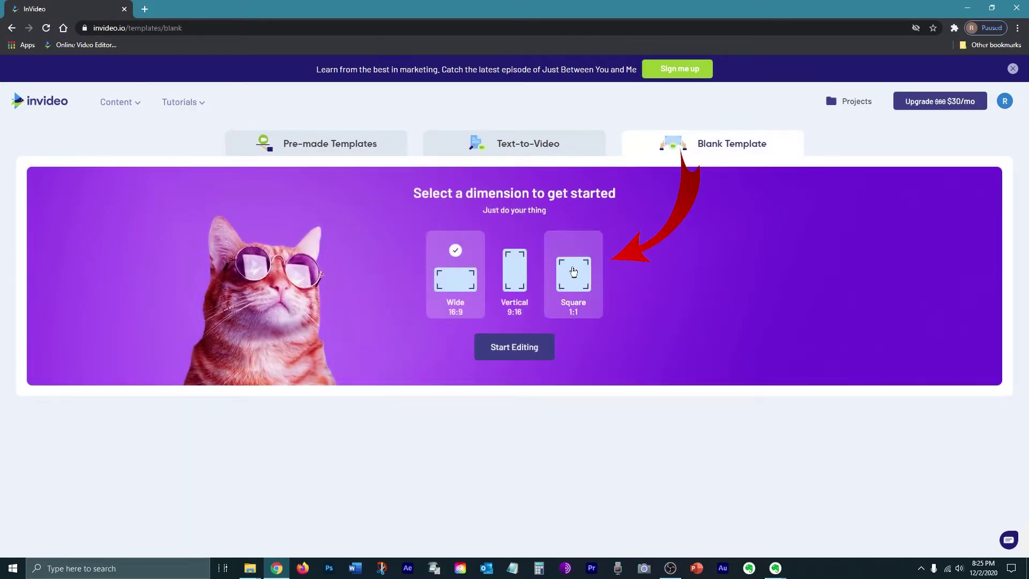
click(573, 272)
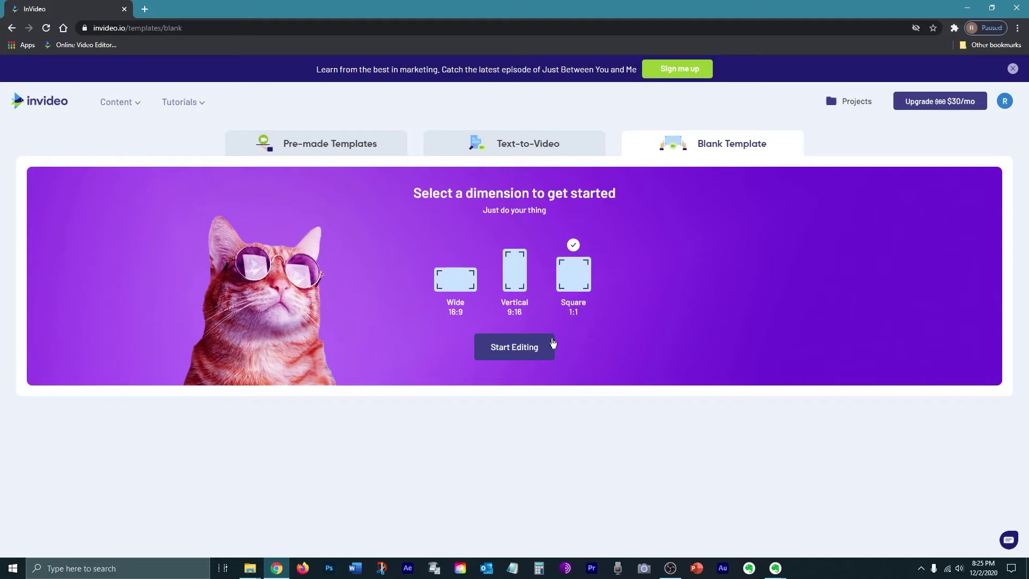
click(553, 343)
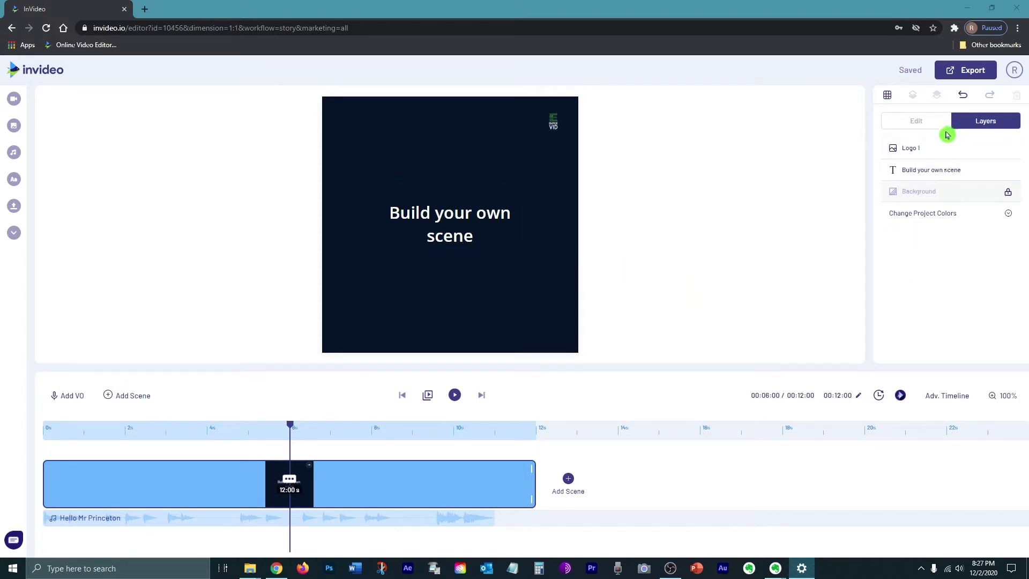
- Delete the "Build your own scene" placeholder text and the logo from the scene
click(479, 233)
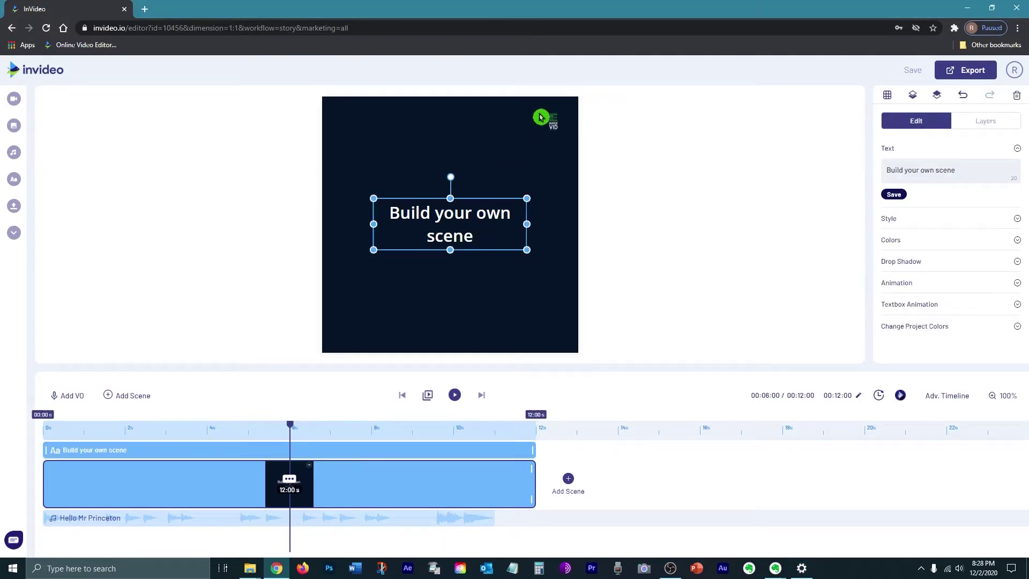
click(557, 127)
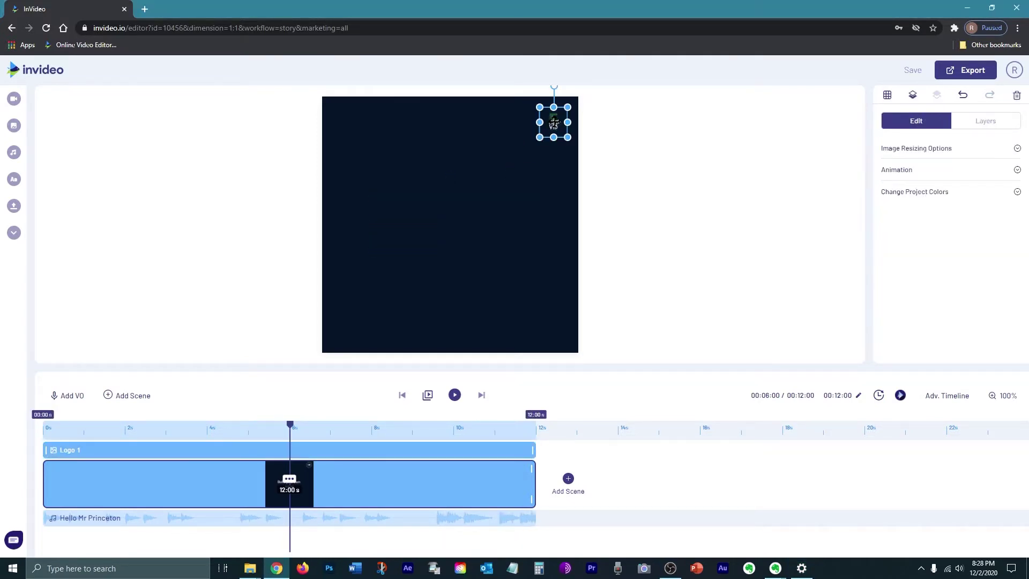
key(Delete)
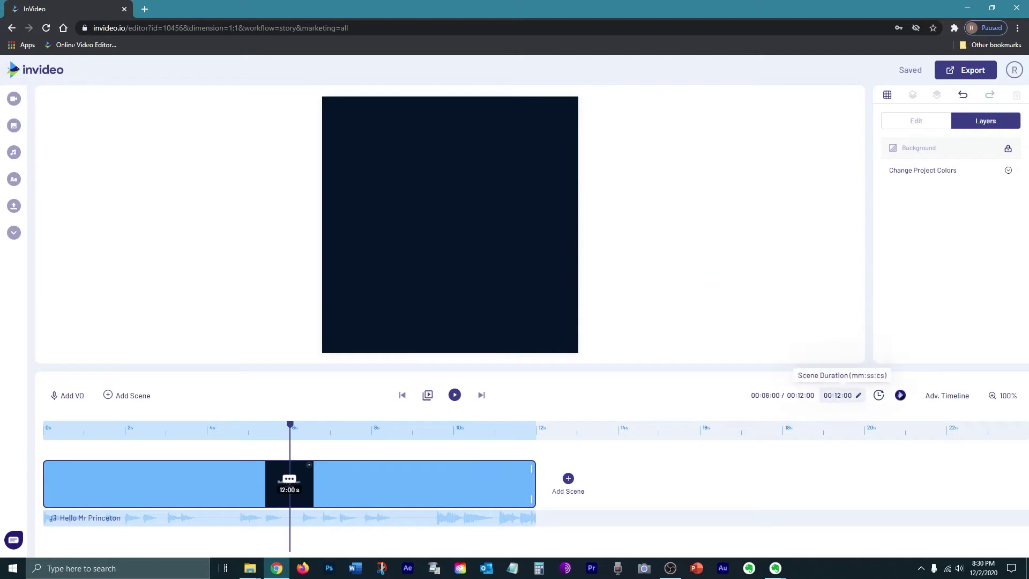
- Set the scene duration to 2 seconds (00:02:00)
click(837, 396)
click(838, 395)
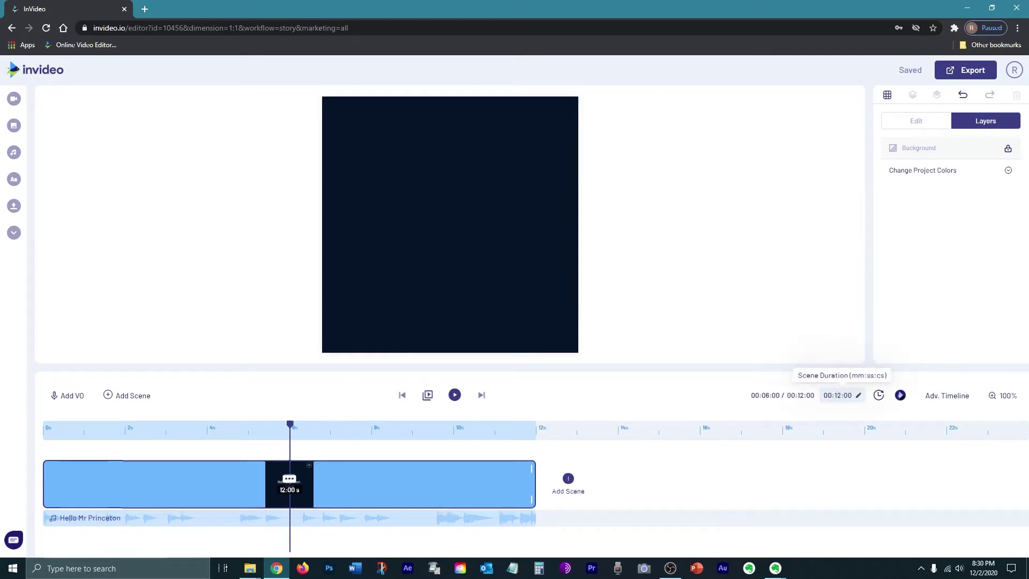
key(BackSpace)
key(Return)
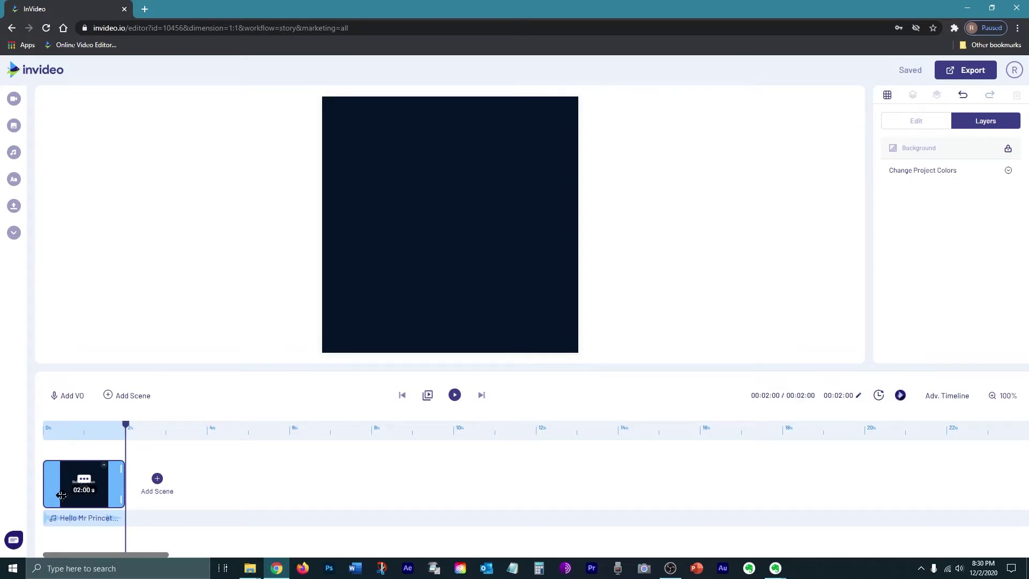
- Duplicate the blank two-second scene repeatedly until the timeline holds ten scenes
click(86, 479)
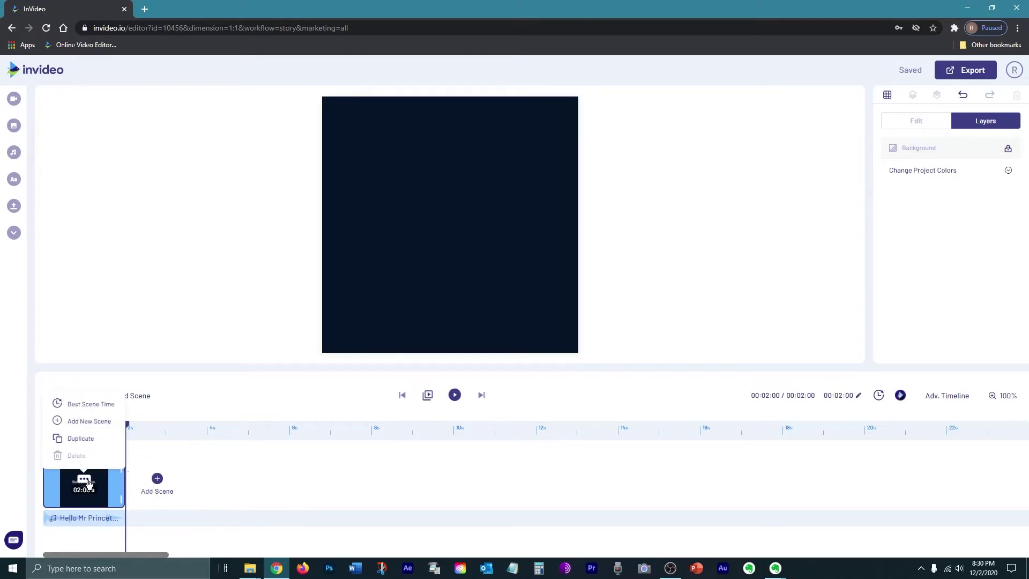
click(87, 440)
click(581, 327)
click(135, 481)
click(129, 438)
click(581, 327)
click(178, 481)
click(174, 438)
click(580, 327)
click(218, 480)
click(236, 439)
click(581, 328)
click(259, 481)
click(261, 439)
click(580, 328)
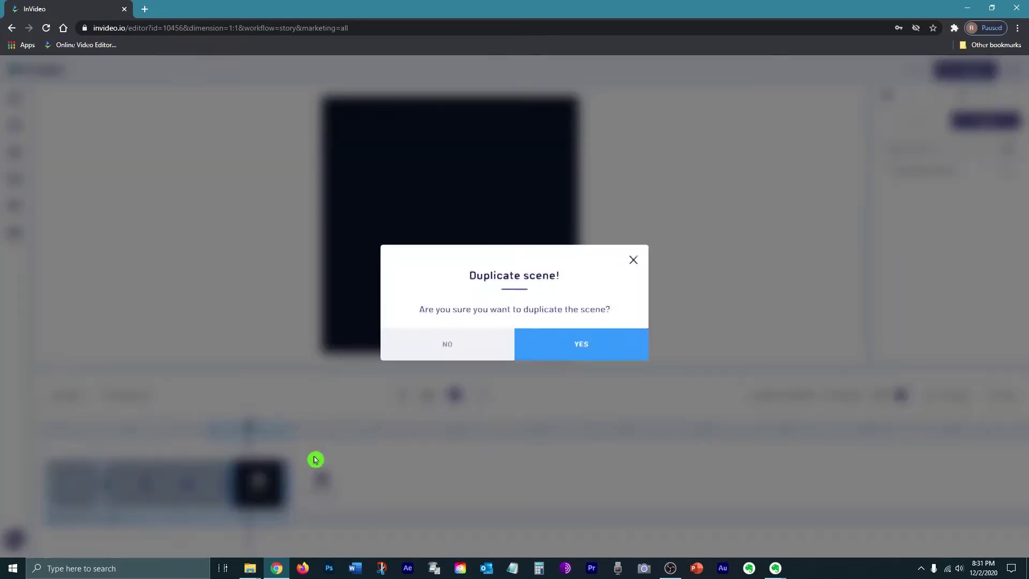
click(300, 481)
click(302, 439)
click(581, 327)
click(358, 473)
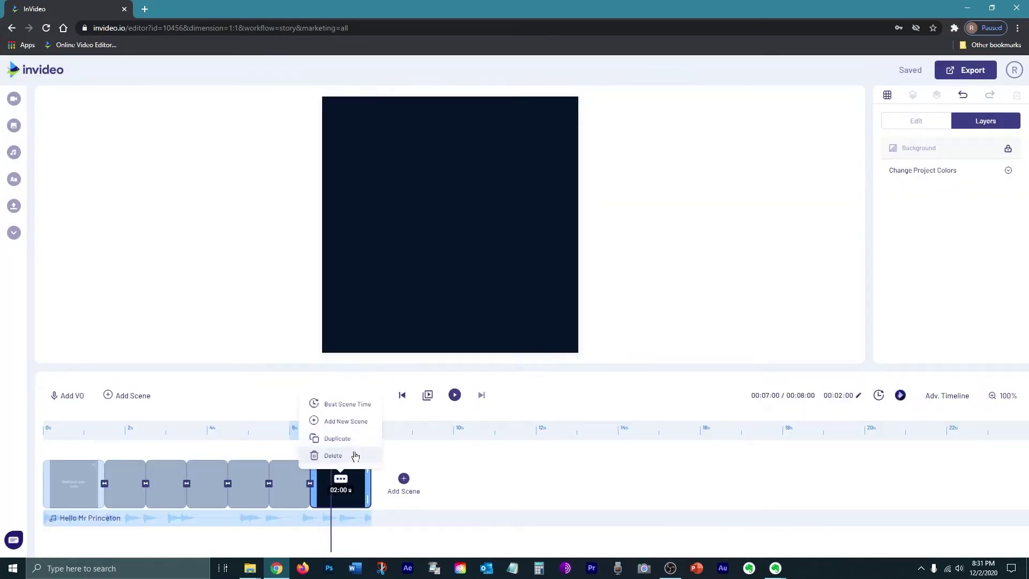
click(356, 420)
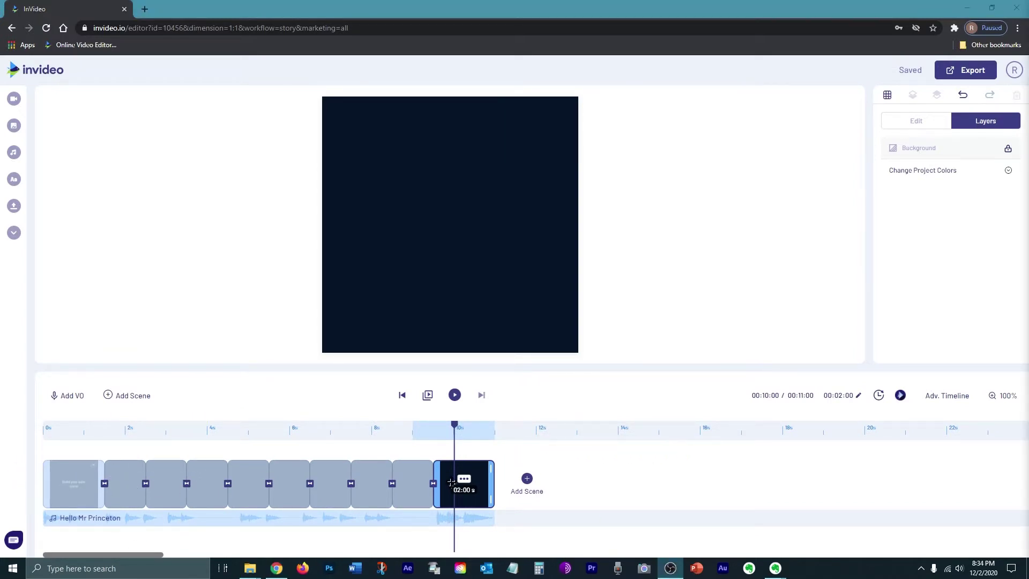
- Rearrange several of the blank scenes by moving them to other positions along the timeline
drag(451, 483, 413, 485)
drag(321, 504, 289, 501)
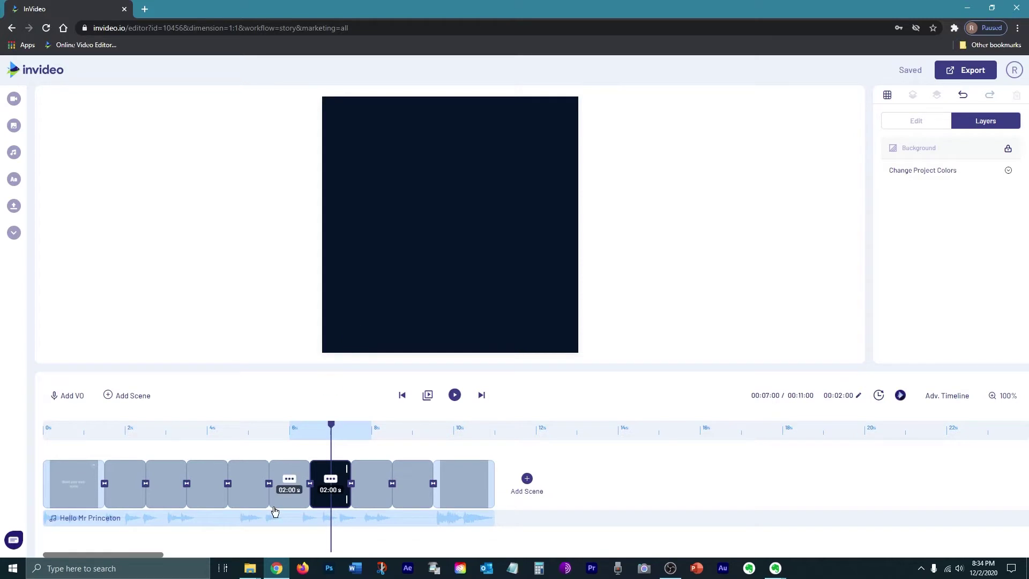
click(209, 504)
drag(210, 503, 368, 502)
click(251, 505)
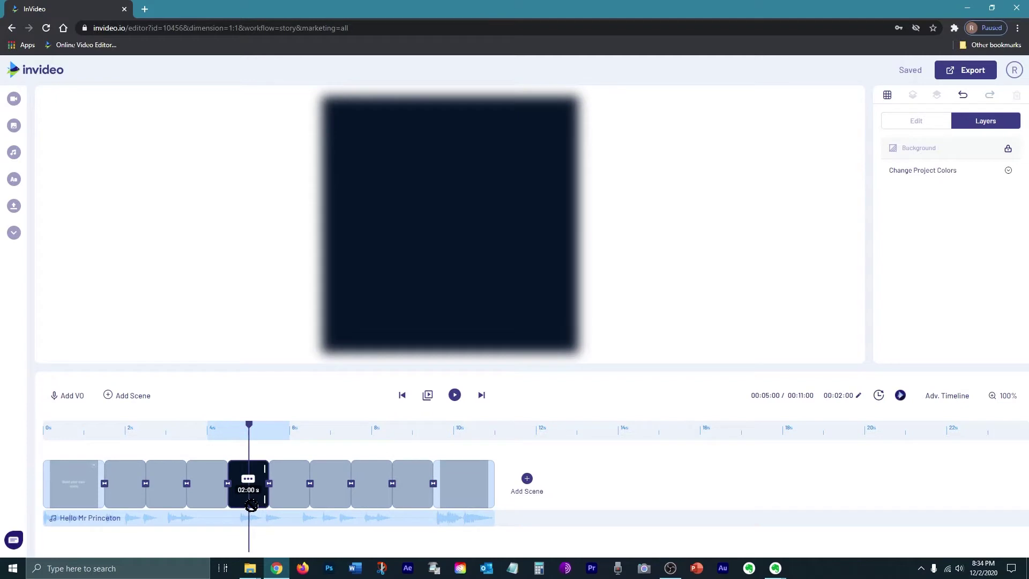
drag(248, 502, 158, 496)
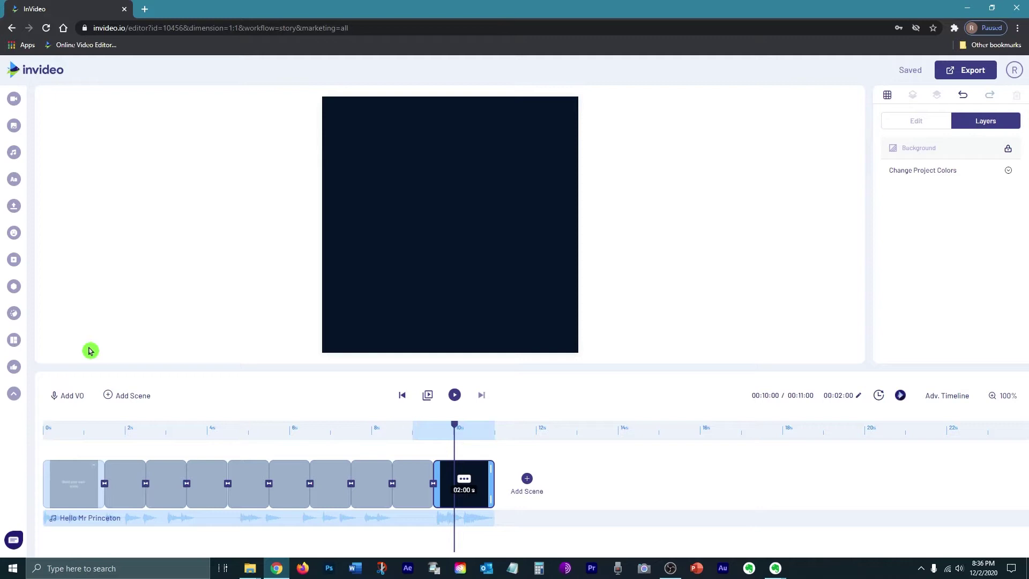
- Upload the set of watch photos from the DATA (D:) drive to the project's media uploads
click(15, 214)
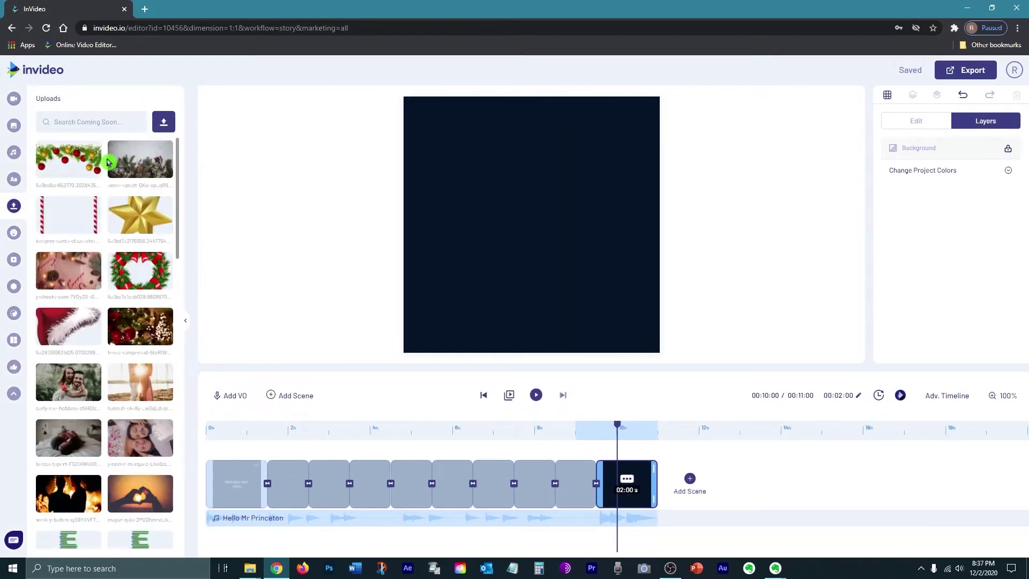
click(165, 123)
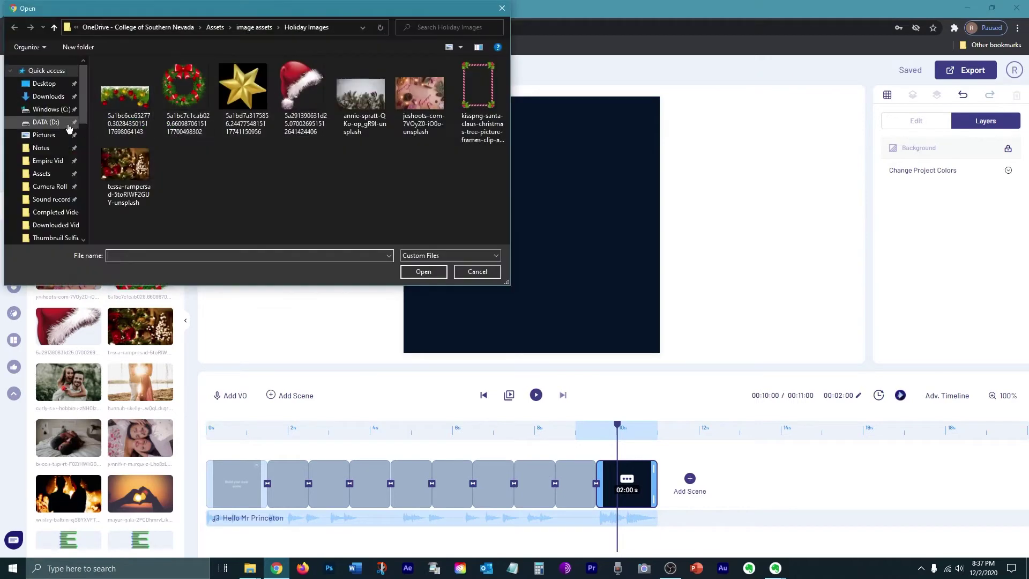
click(44, 125)
drag(112, 224, 477, 69)
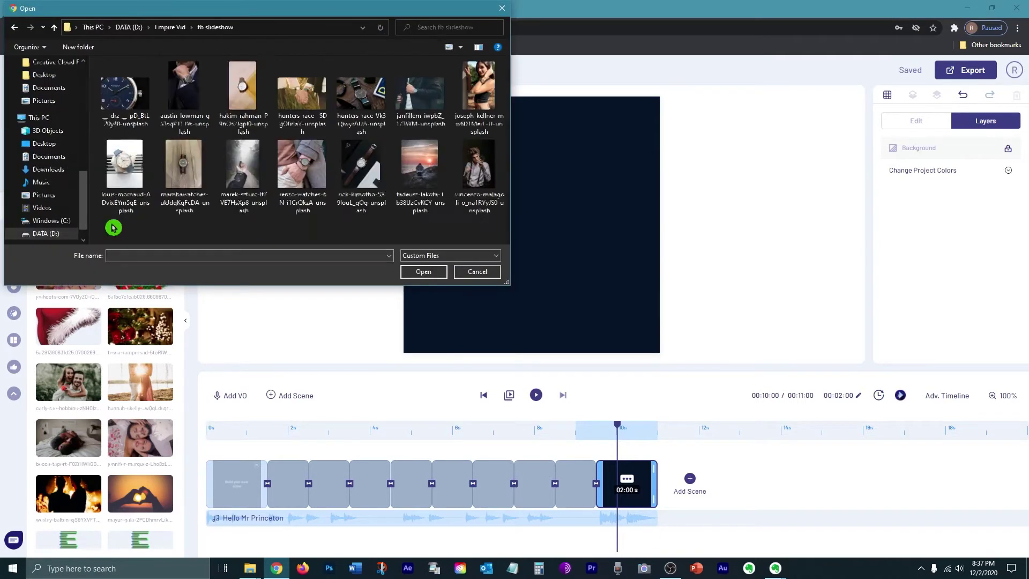
click(423, 272)
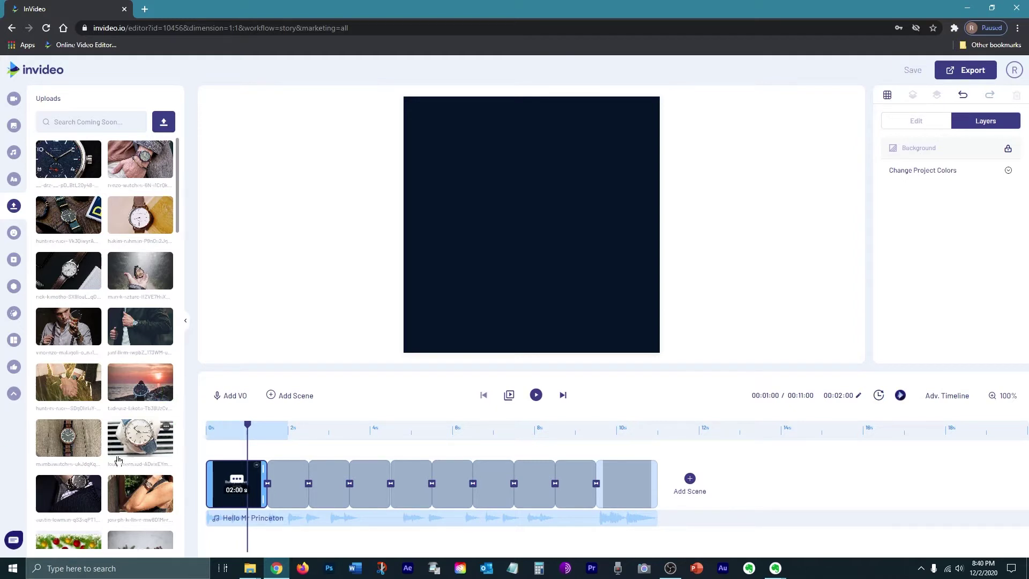
- Place the dark-suit wristwatch photo across the whole first scene and review its resizing and animation options
drag(95, 494, 520, 252)
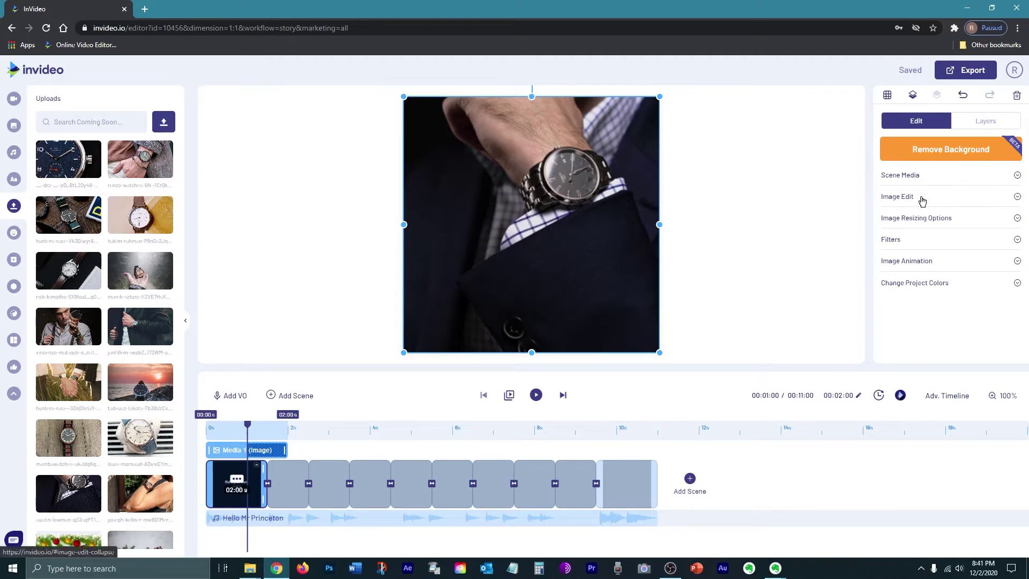
click(905, 224)
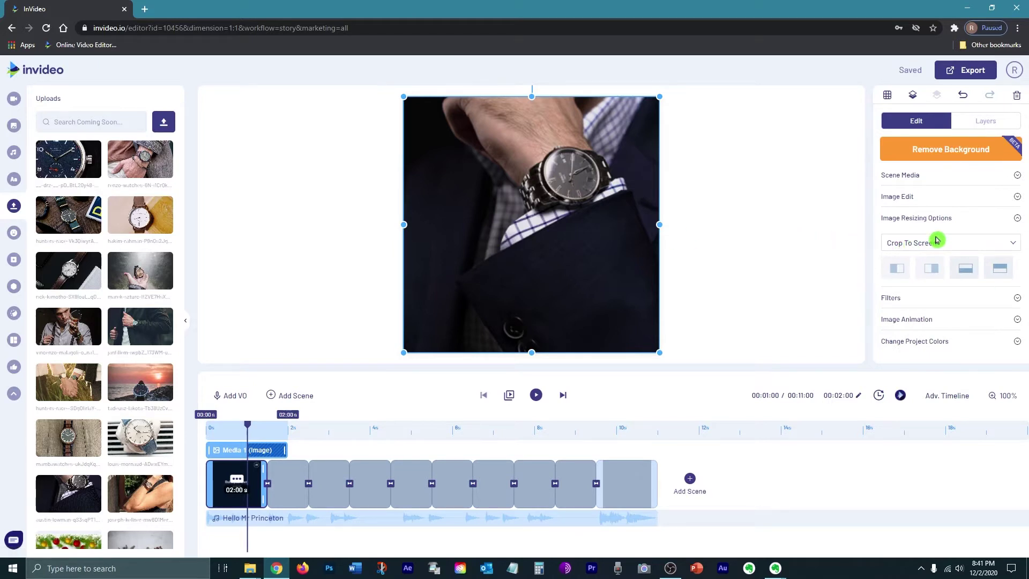
click(918, 319)
scroll(943, 305, down, 1)
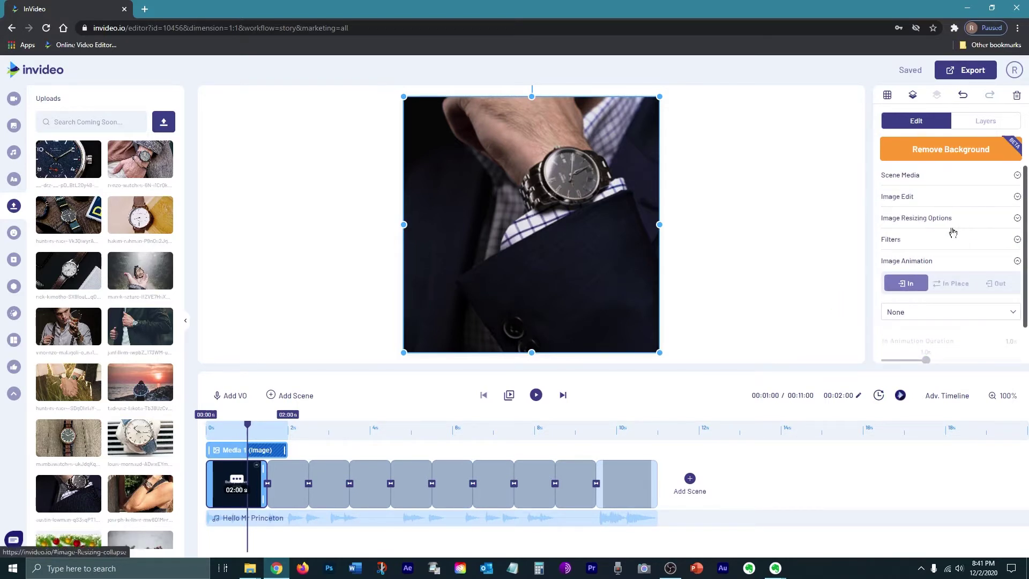
click(725, 227)
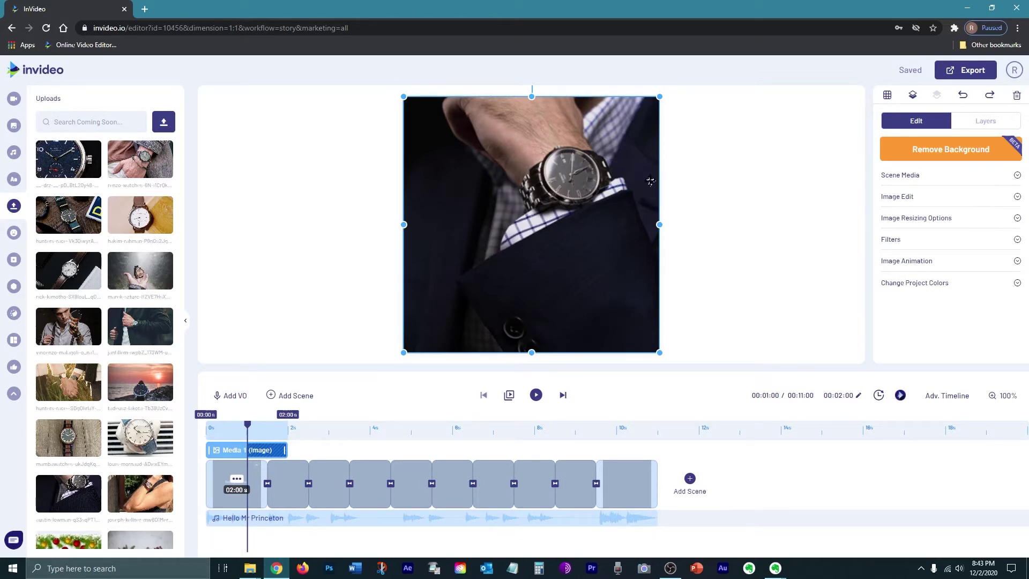
- Blur the first scene's background photo by 4 px
click(905, 198)
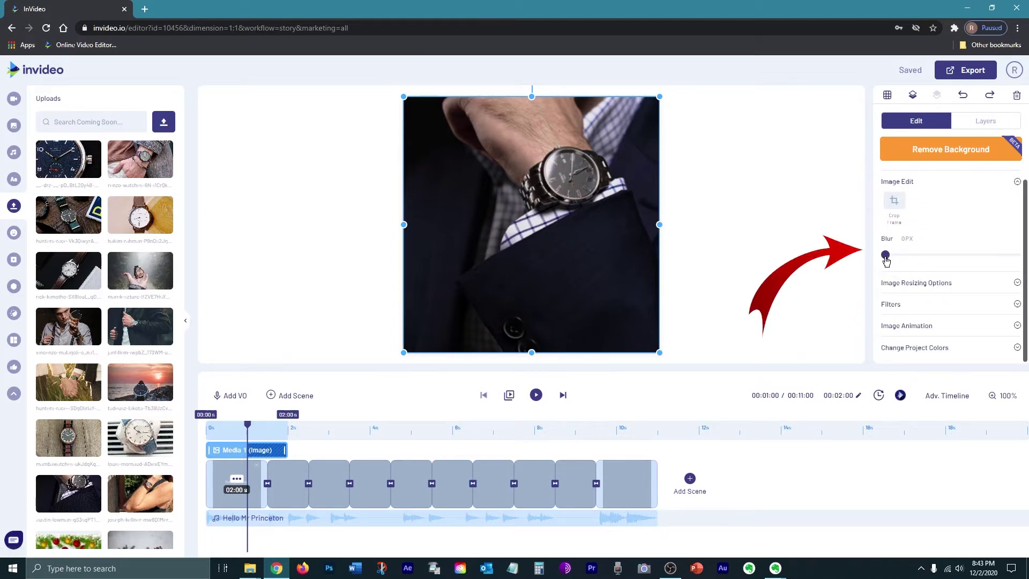
drag(886, 261, 896, 262)
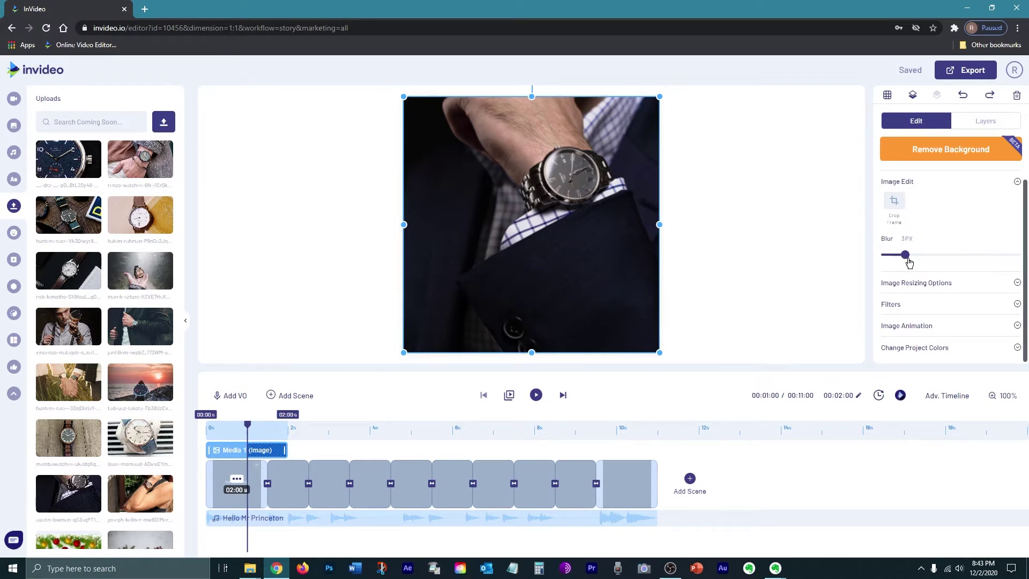
drag(908, 262, 911, 262)
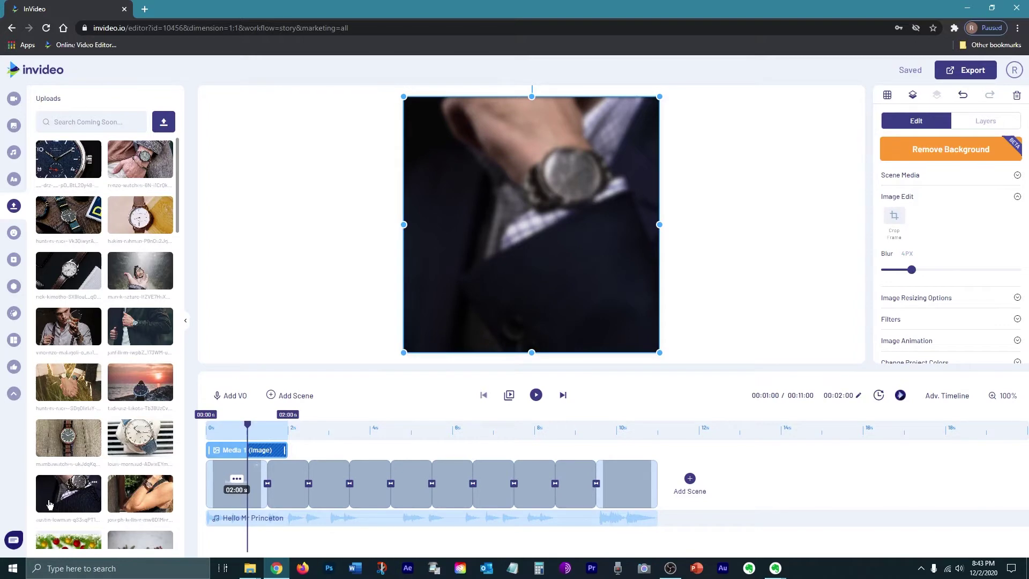
- Add the same watch photo as a new layer over the blurred one and enlarge it, centred within the frame
drag(494, 237, 545, 217)
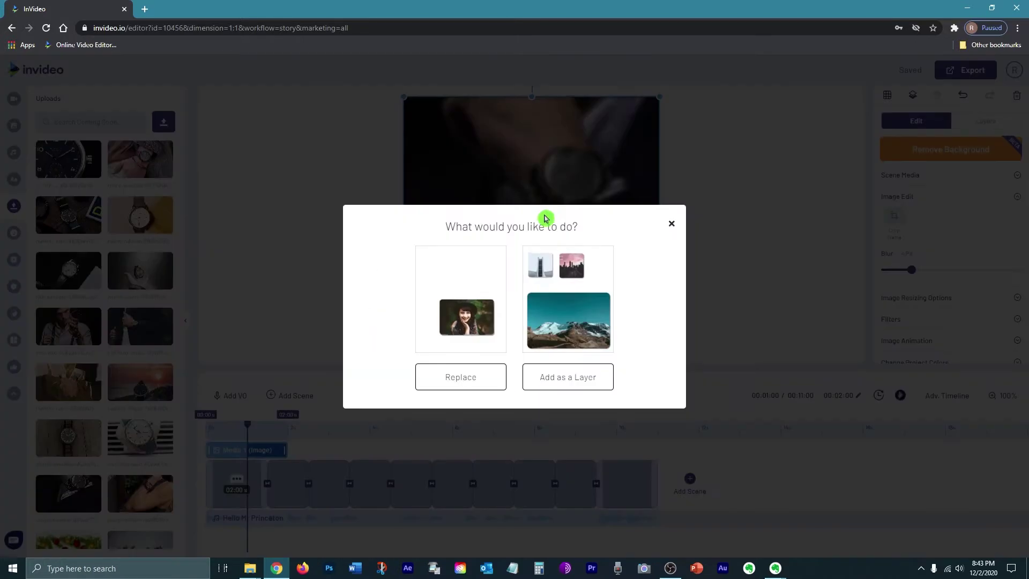
click(564, 389)
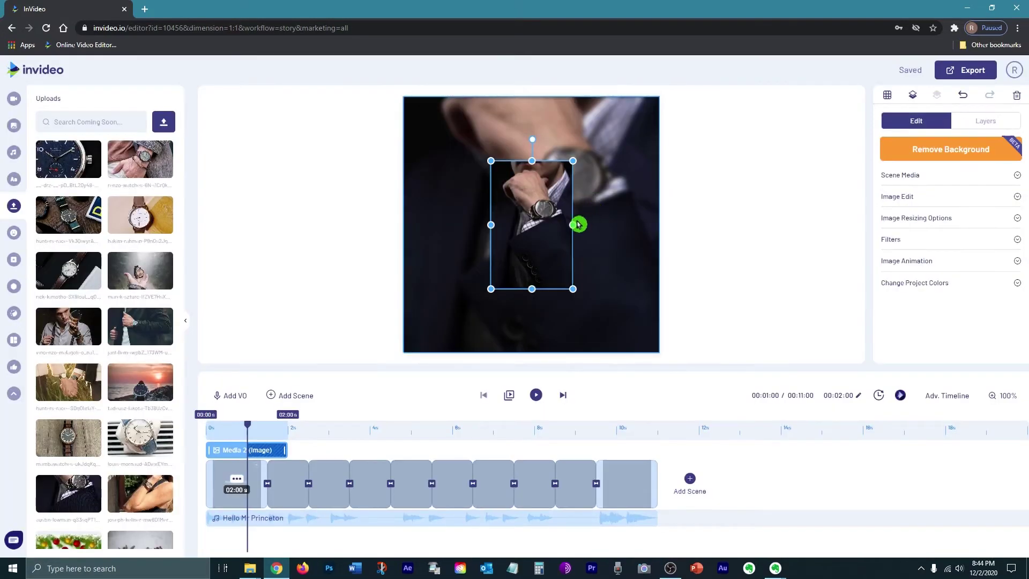
drag(506, 228, 498, 232)
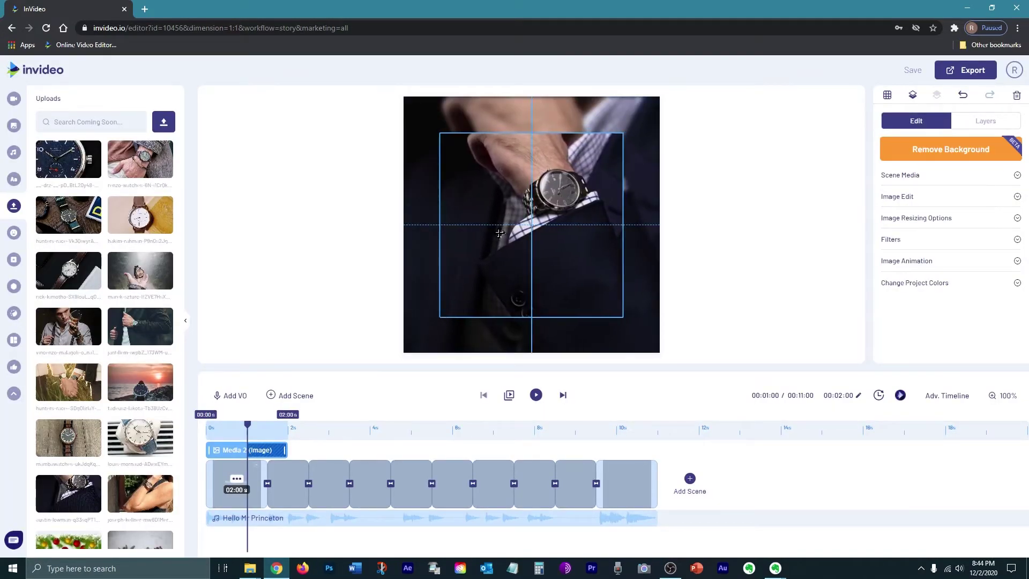
click(827, 241)
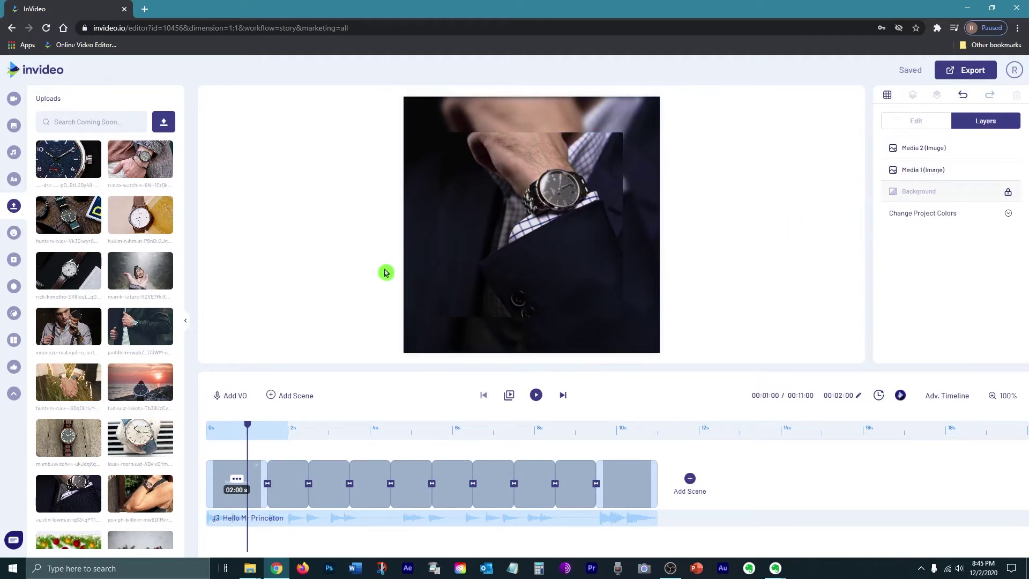
- Add the "NEW YORK CITY / A CLOSER LOOK" text template to the first scene's lower-left area and enlarge it
click(13, 180)
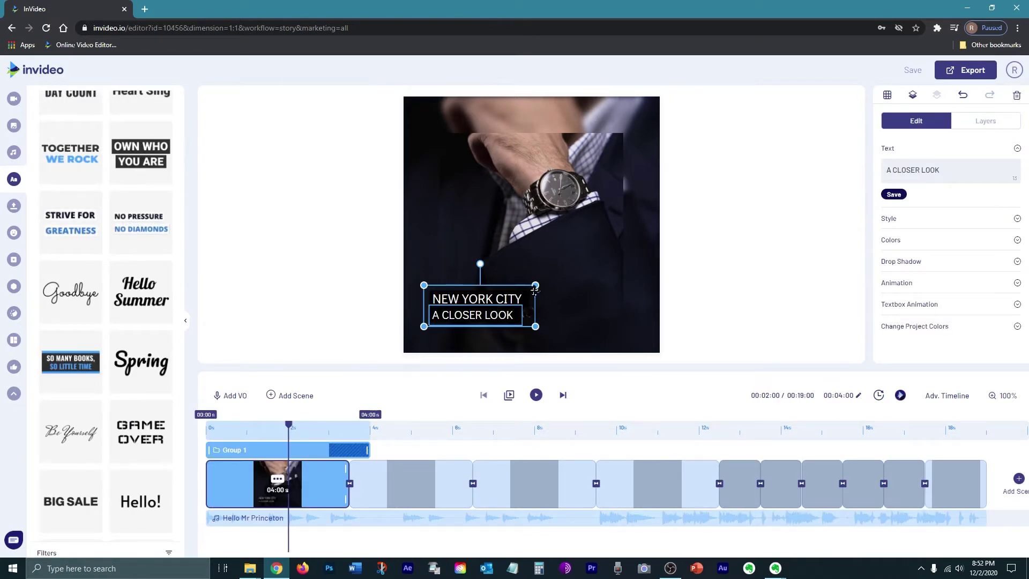
drag(543, 281, 582, 260)
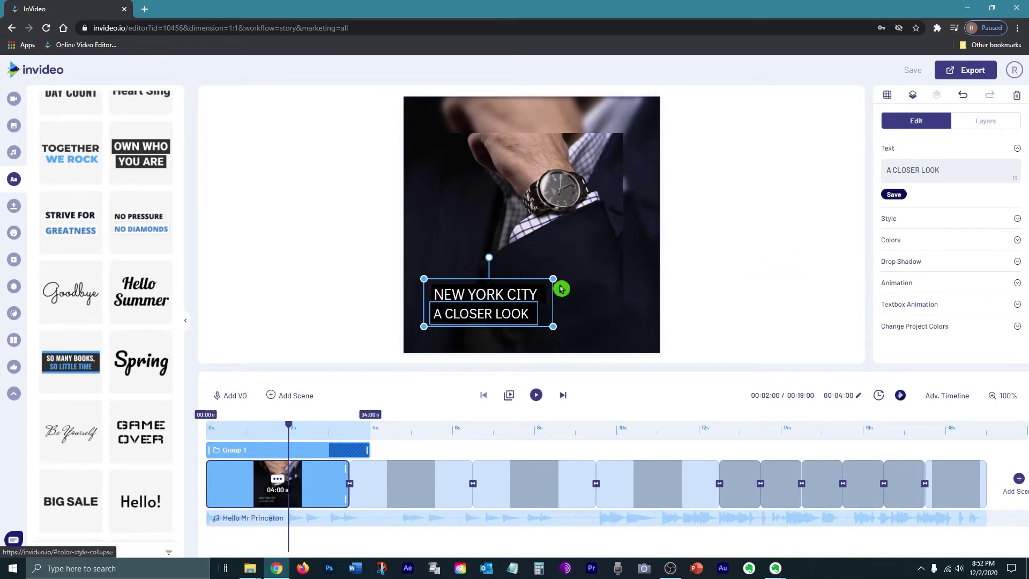
click(901, 219)
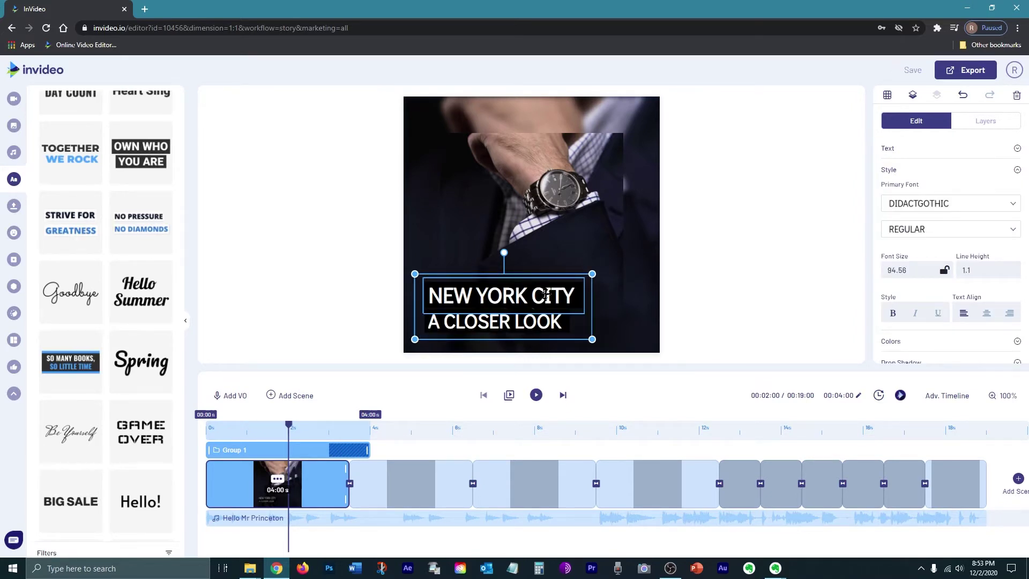
- Replace the first scene's two text lines so they read "EXCLUSIVE" above "TIMEPIECES"
click(523, 331)
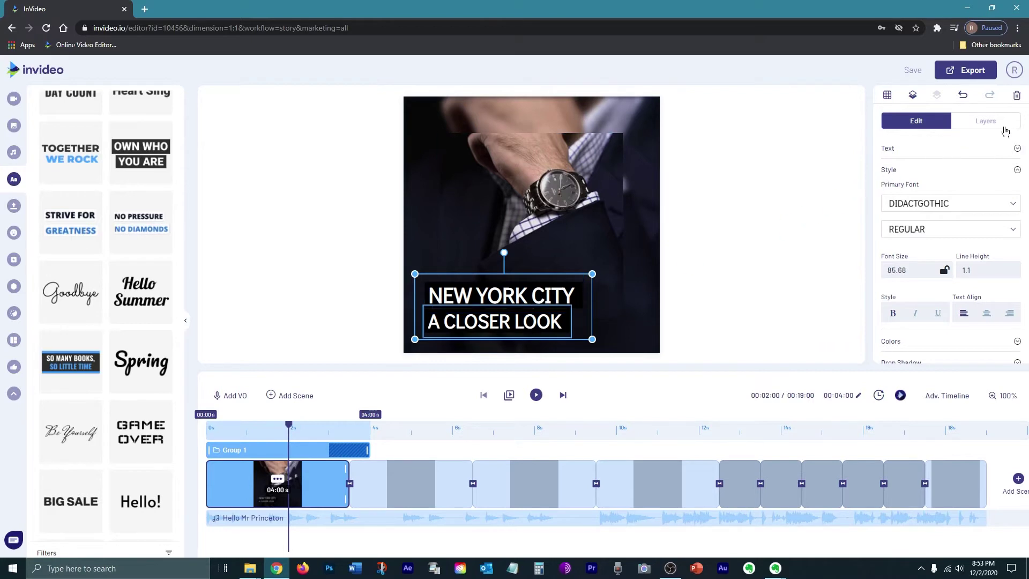
click(902, 153)
drag(948, 170, 783, 166)
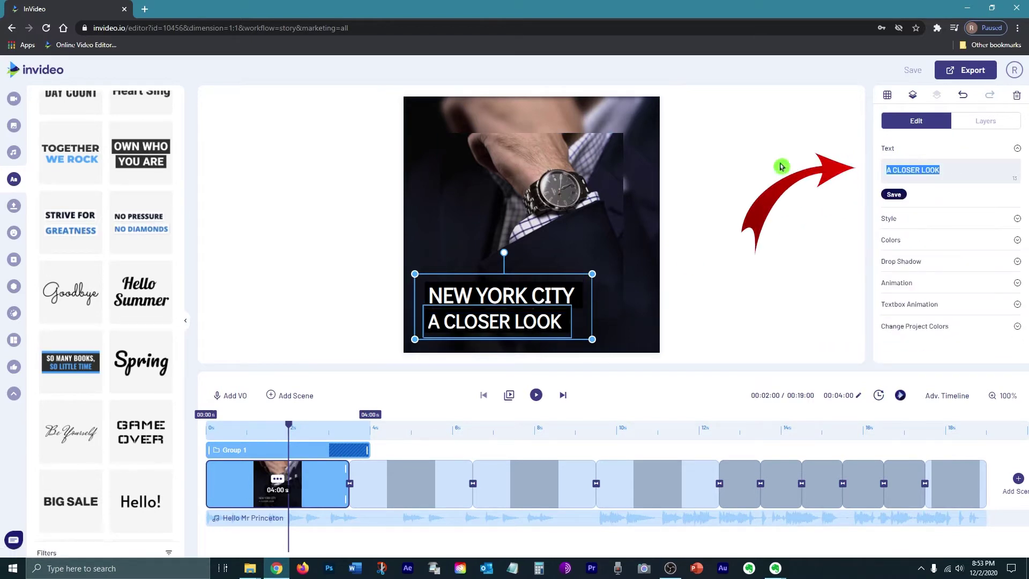
text(TIMEPIECES)
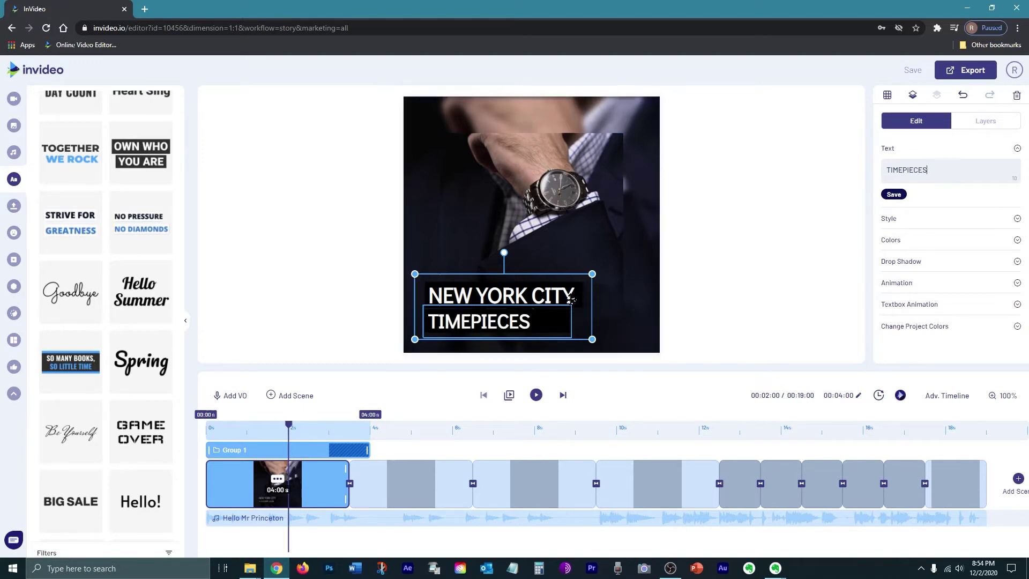
click(627, 300)
drag(957, 171, 824, 165)
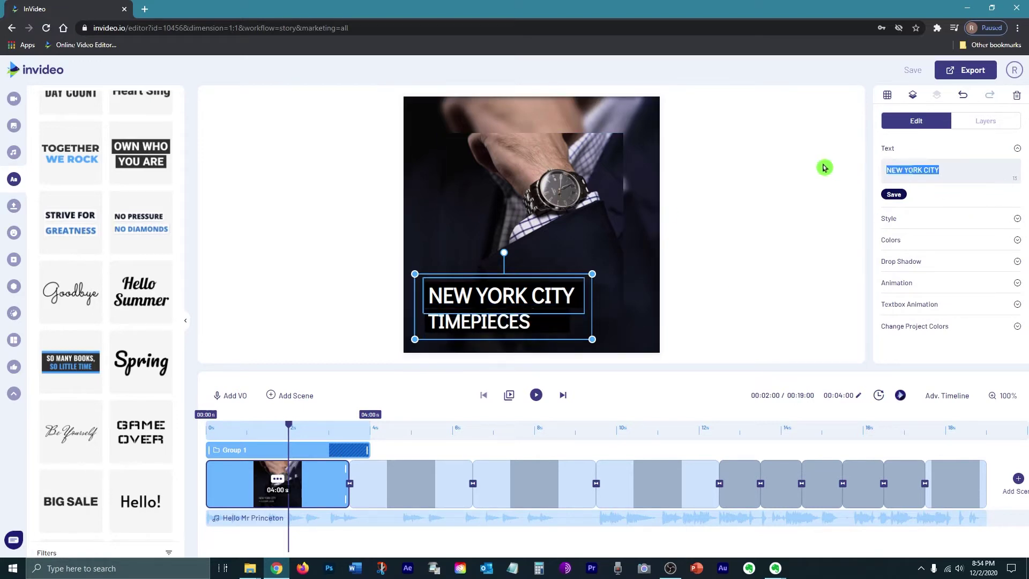
text(EXCLUSIVE)
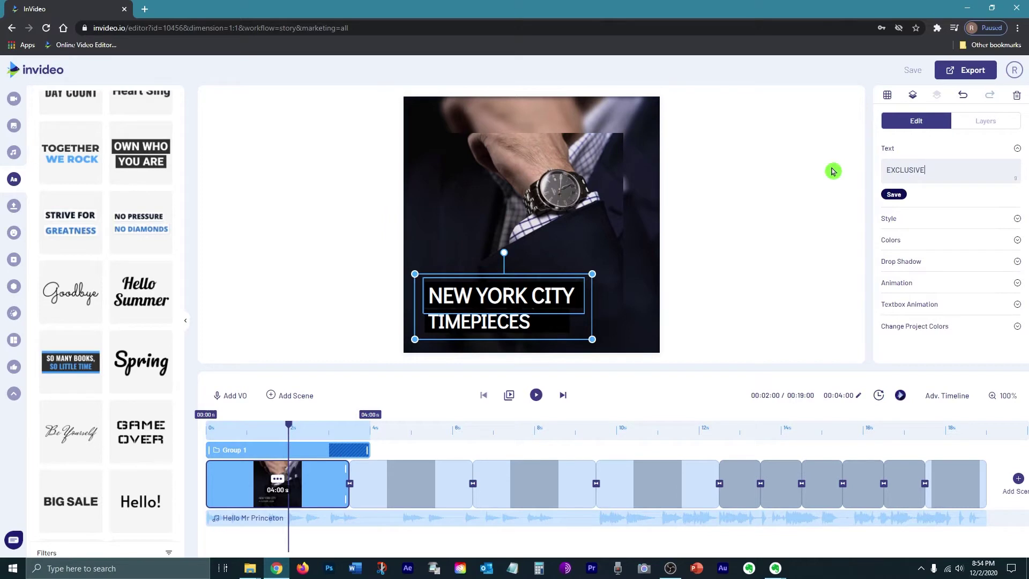
- Change the box colour behind the "EXCLUSIVE" and "TIMEPIECES" lines from black to dark blue
click(576, 284)
click(576, 304)
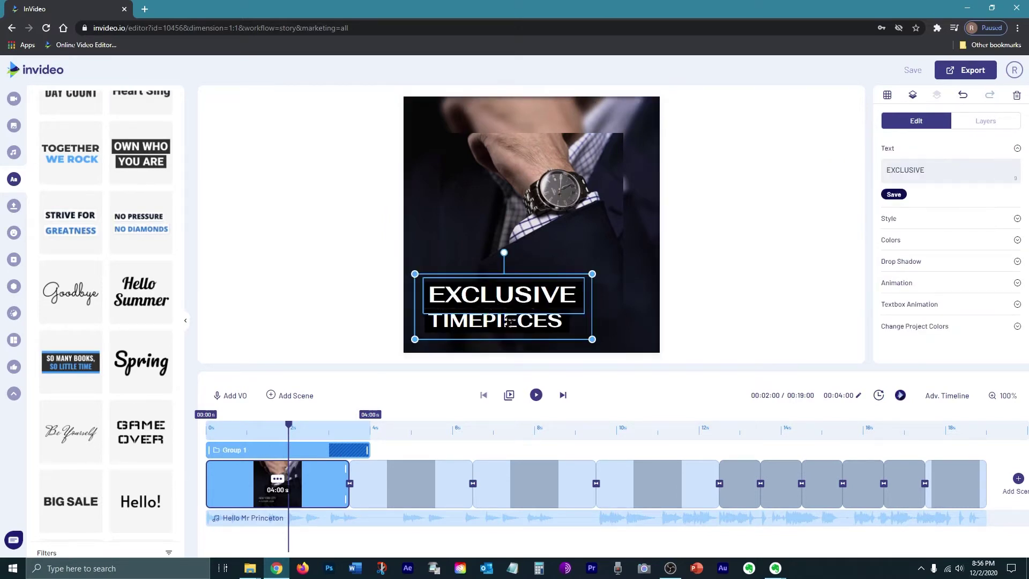
click(889, 242)
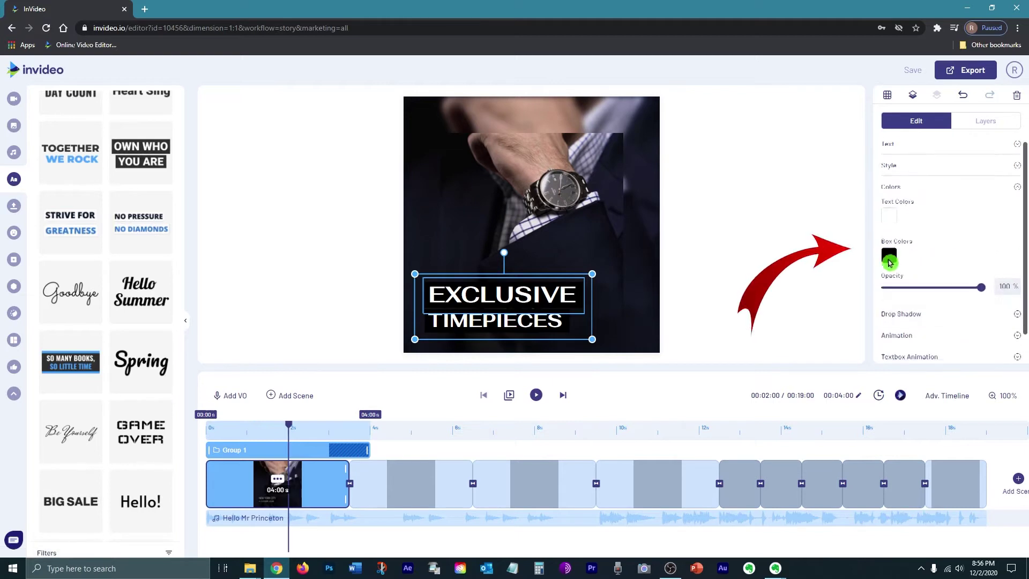
scroll(886, 259, down, 1)
click(889, 225)
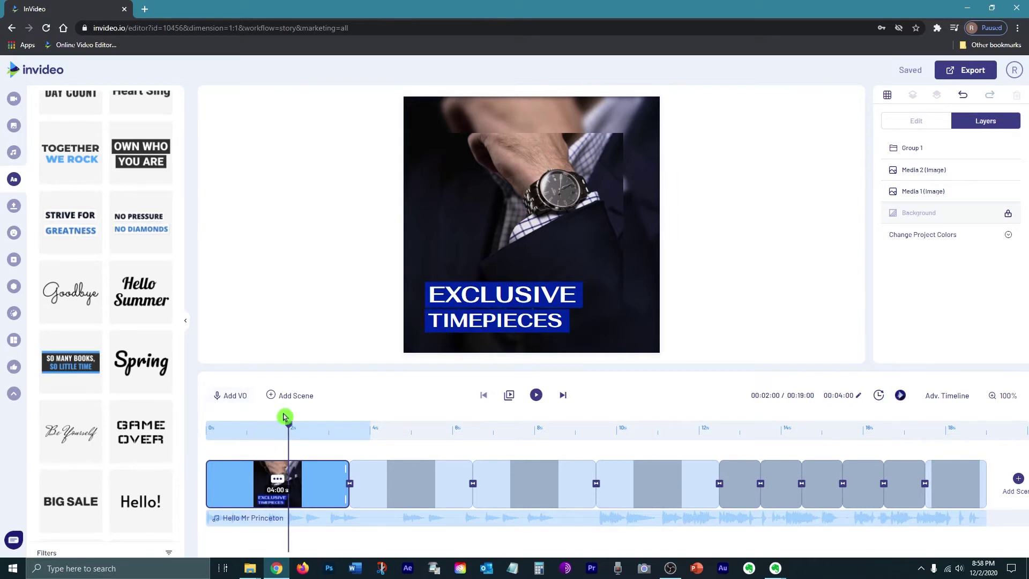
- Fill the second scene with two uploaded photos: the brown-strap watch in the upper half and the dark-jacket wristwatch in the lower half
click(562, 395)
click(19, 212)
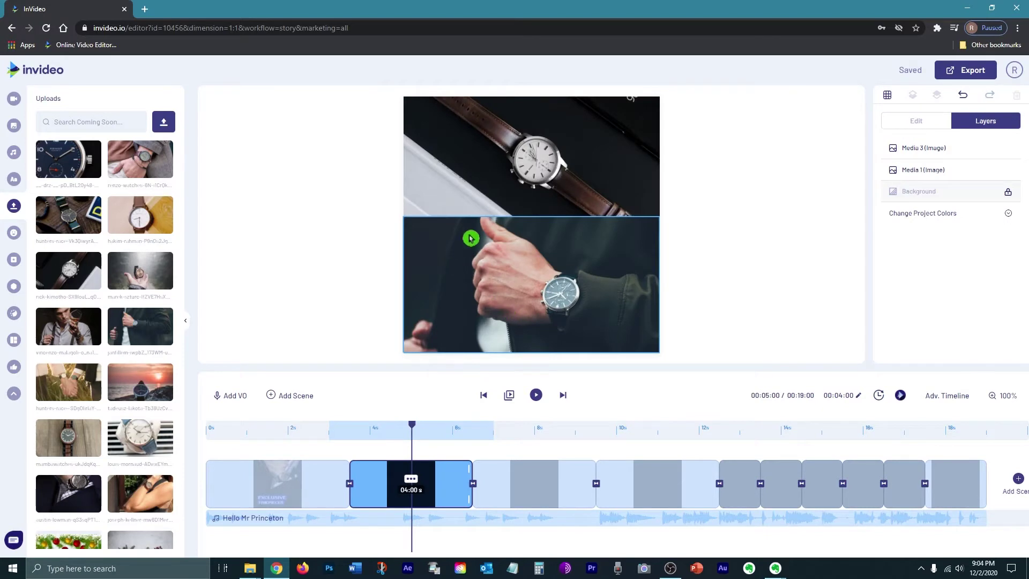
- Add the "YOU ONLY LIVE ONCE" text template over the seam between the second scene's two photos and enlarge it
click(14, 179)
click(71, 228)
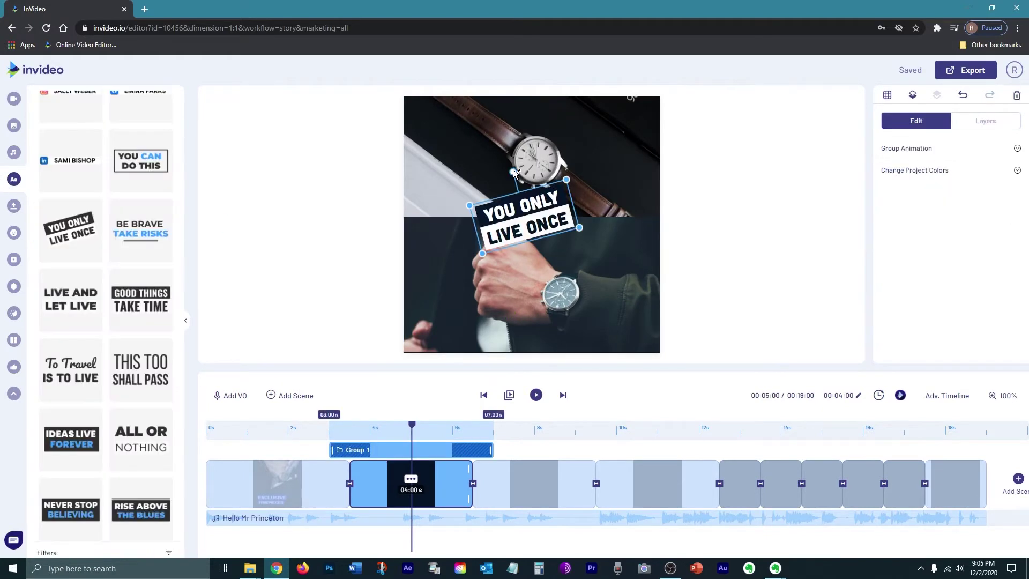
click(590, 198)
- Replace the second scene's two text lines with "SUPERIOR" and "QUALITY"
drag(926, 171, 810, 175)
text(SUPERIOR)
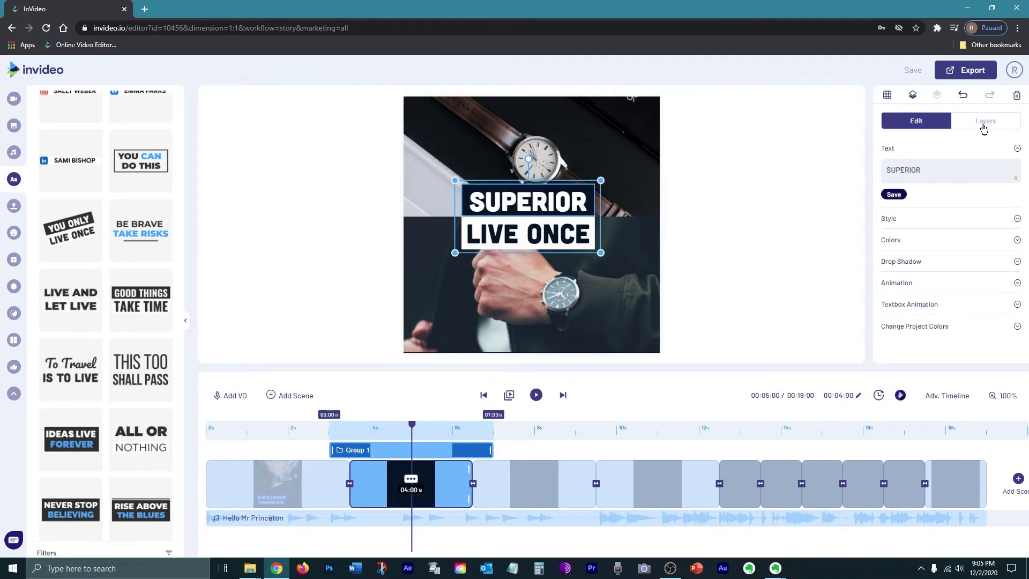
drag(923, 170, 838, 169)
text(O)
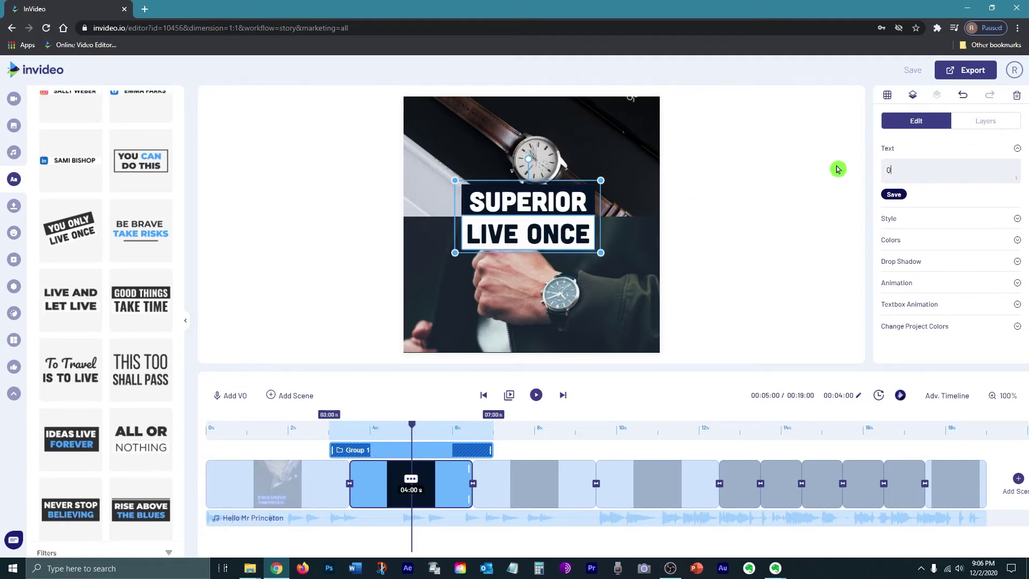
click(576, 370)
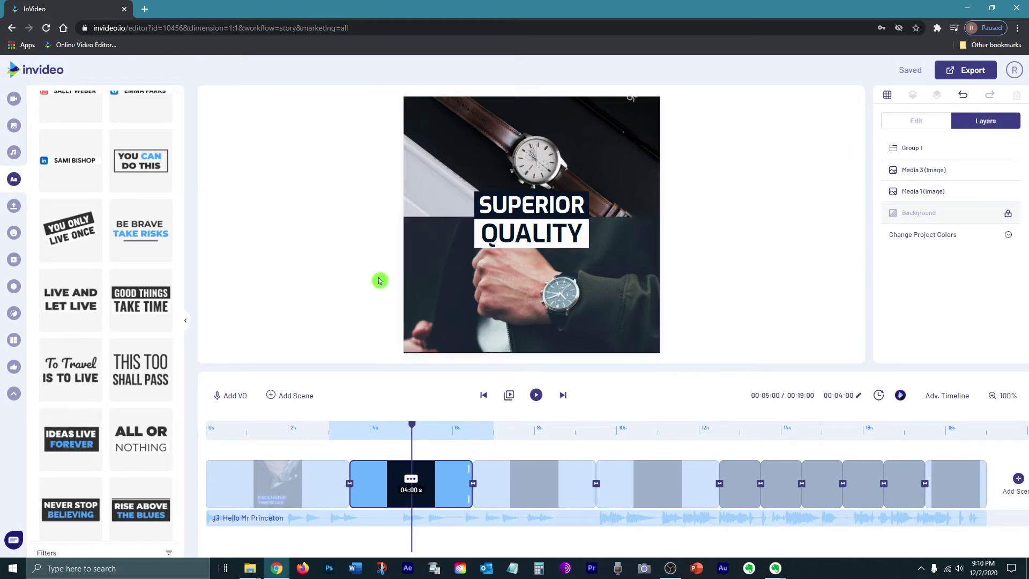
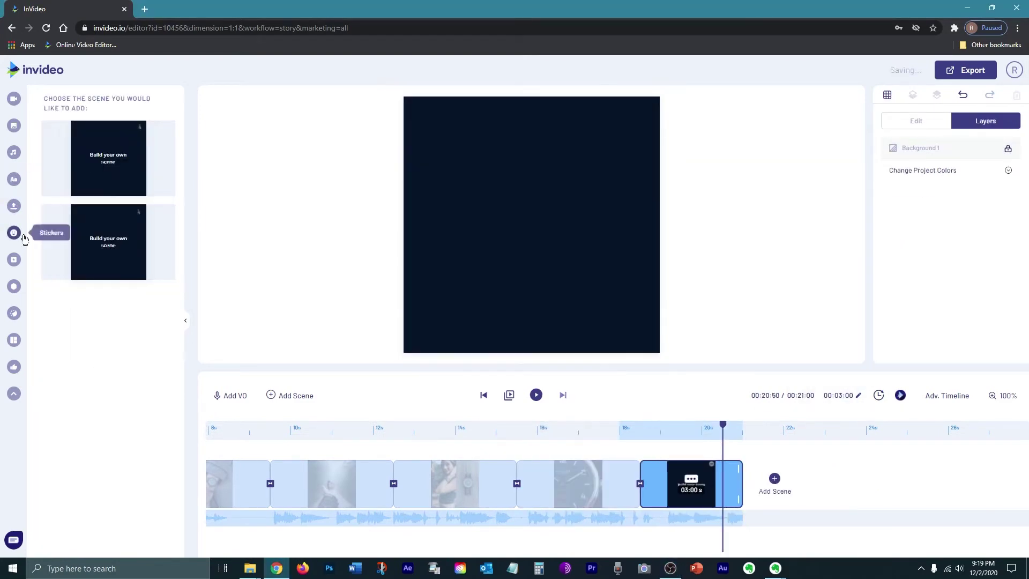
- Add the black-and-gold "50% Flat OFF" sticker to the empty last scene
click(24, 237)
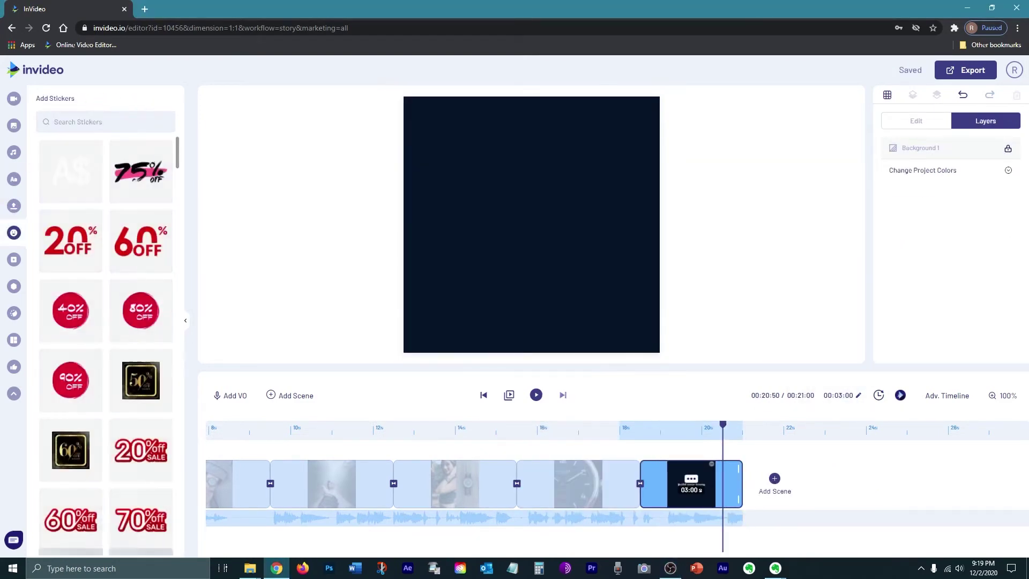
click(144, 387)
drag(531, 225, 504, 230)
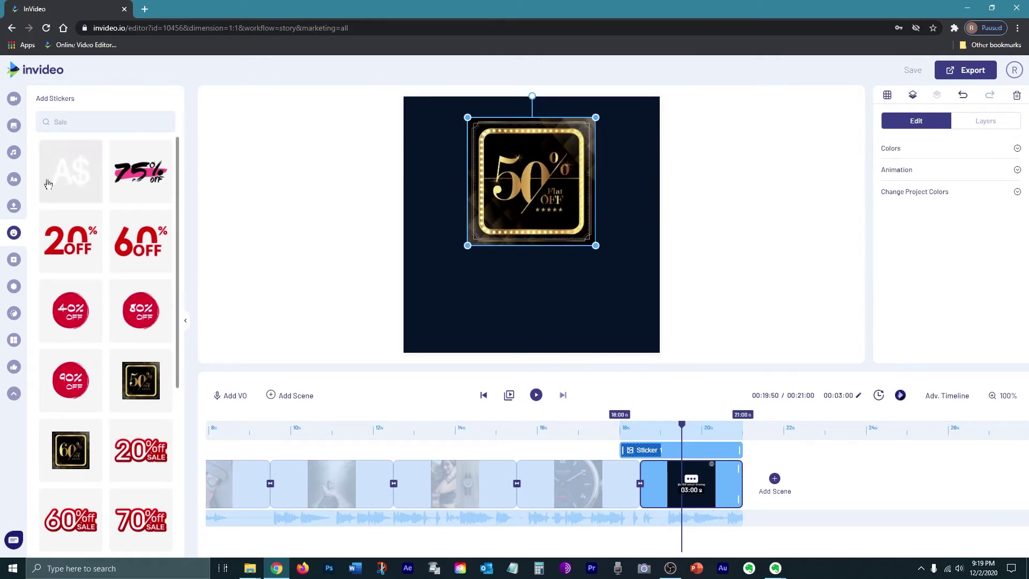
- Add the uploaded green-strap watch photo to the last scene and stretch it to fill the whole frame
click(14, 206)
click(59, 219)
click(567, 388)
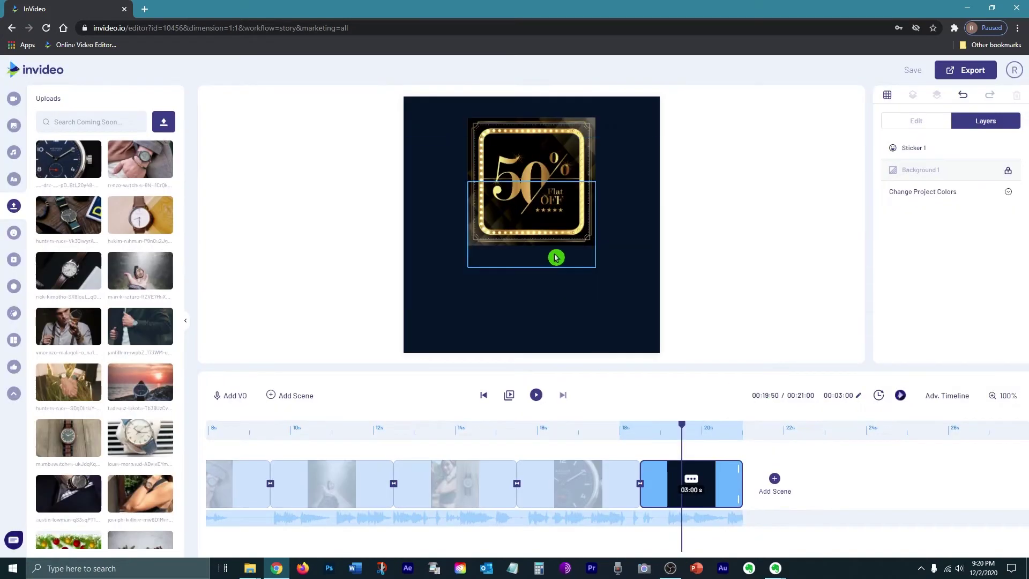
click(636, 262)
drag(531, 139, 532, 96)
drag(532, 310, 531, 353)
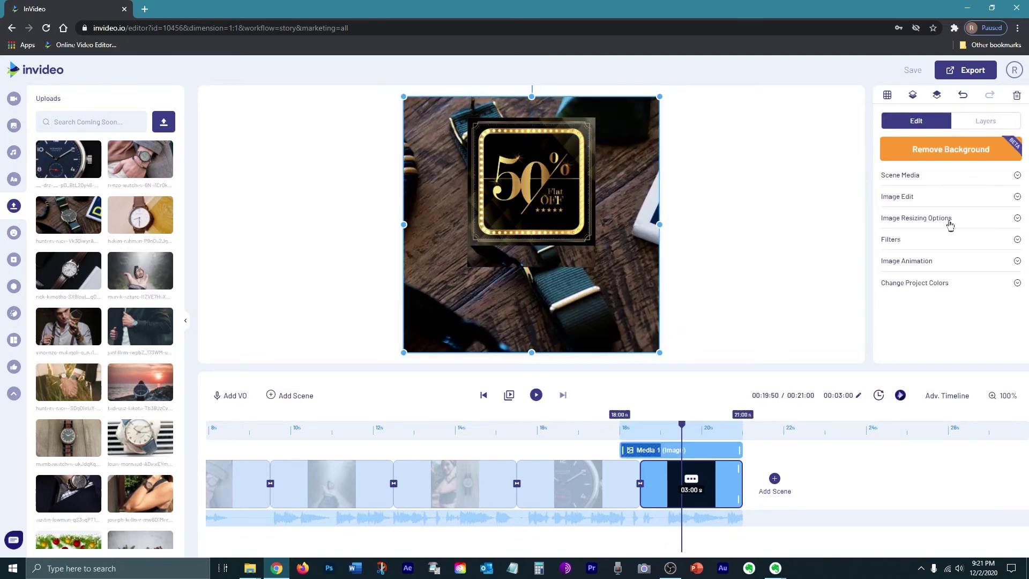
- Blur the green-strap watch photo in the last scene
click(905, 196)
scroll(898, 279, down, 1)
drag(885, 255, 919, 255)
click(563, 259)
key(Delete)
- Shrink the "50% Flat OFF" sticker slightly and move it to the upper-left corner of the scene
drag(552, 193, 610, 179)
drag(524, 233, 546, 211)
drag(588, 167, 460, 161)
- Add the black "BLACK FRIDAY" sticker found under "sale" to the scene's lower left and move the 50% sticker to the upper-right corner
click(14, 233)
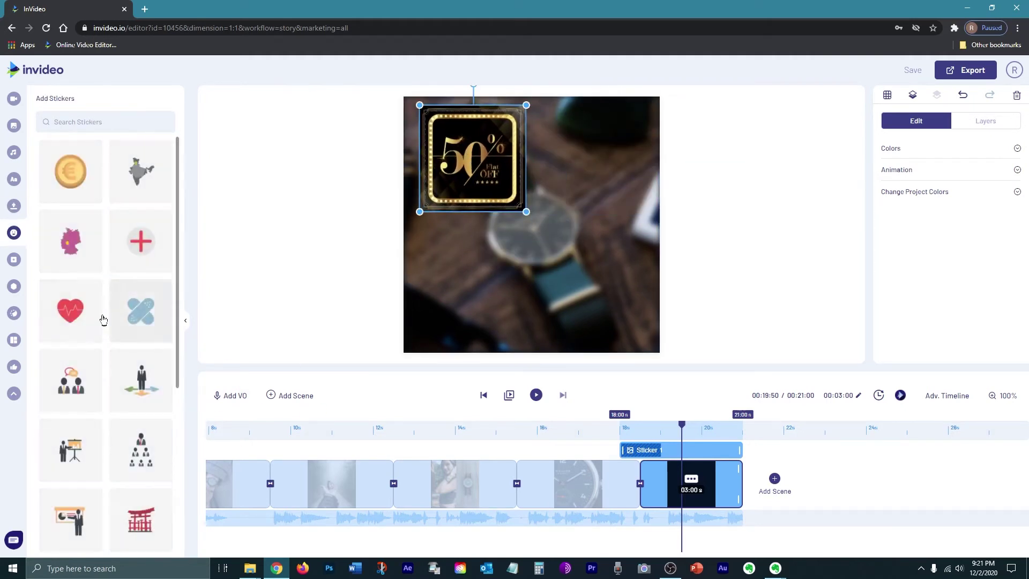
text(sale)
click(141, 167)
drag(489, 257, 475, 278)
drag(572, 361, 577, 365)
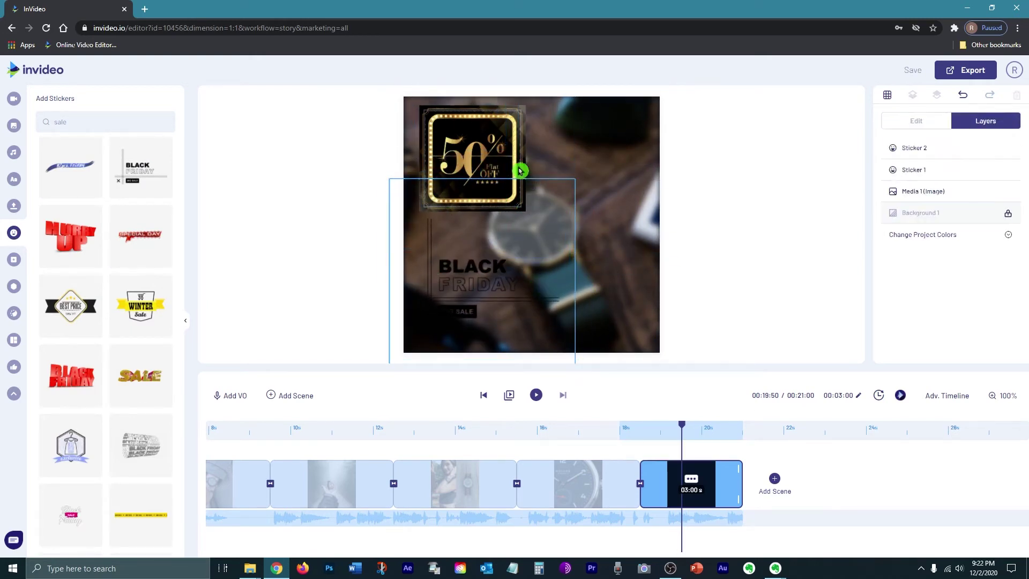
drag(501, 168, 621, 171)
drag(477, 290, 469, 297)
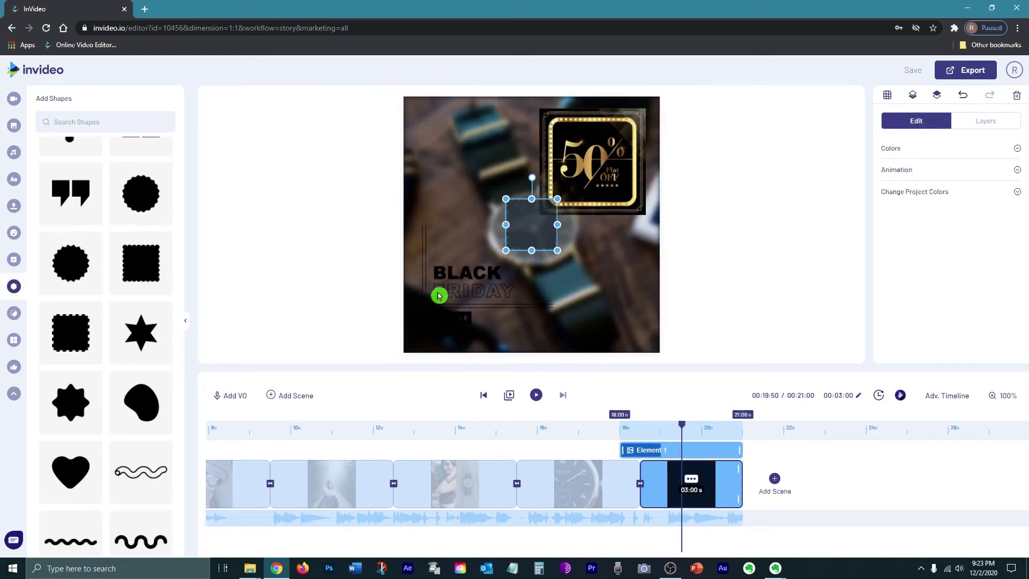
- Add a scalloped square shape and resize it to cover the "BLACK FRIDAY" sticker
drag(555, 316, 586, 310)
drag(541, 282, 578, 284)
mouse_move(491, 215)
mouse_down()
mouse_move(491, 230)
mouse_move(492, 216)
mouse_up()
drag(484, 296, 485, 292)
- Change the scalloped shape's colour to white and raise its opacity
click(914, 149)
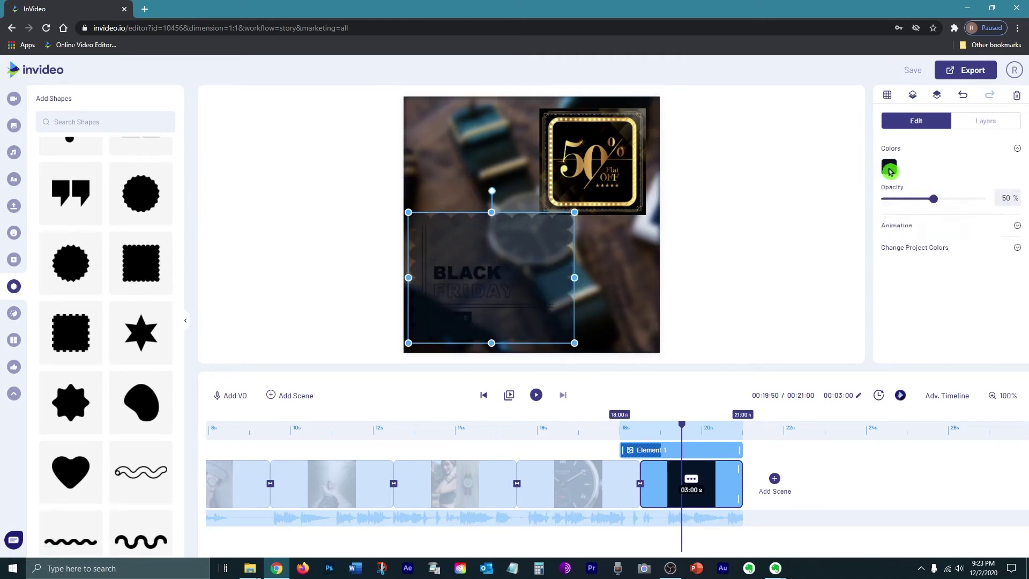
click(890, 166)
drag(892, 191, 817, 157)
click(944, 164)
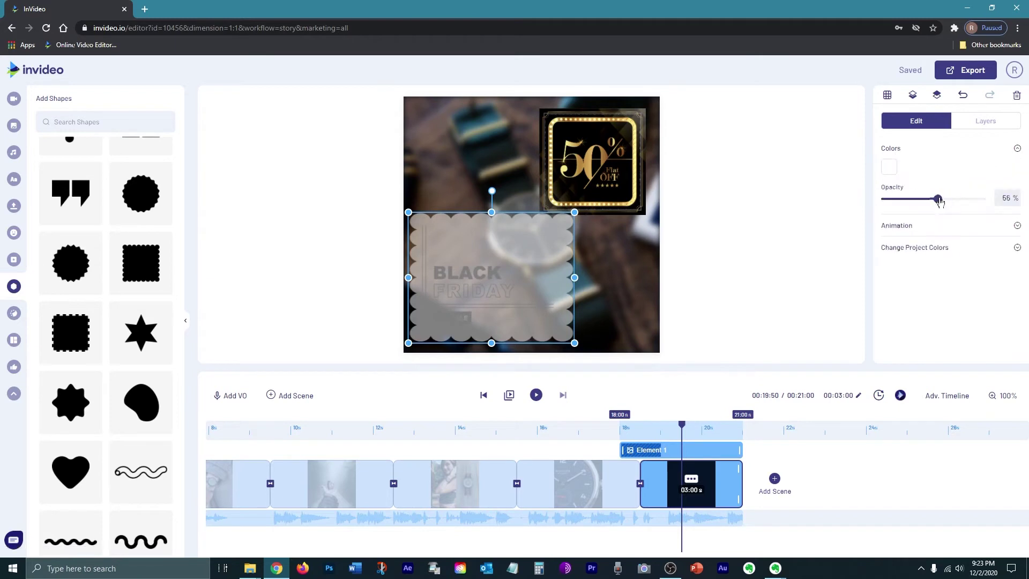
drag(937, 198, 983, 198)
- Bring the "BLACK FRIDAY" sticker in front of the scalloped shape and set the shape's opacity to 60%
click(936, 95)
drag(928, 170, 927, 143)
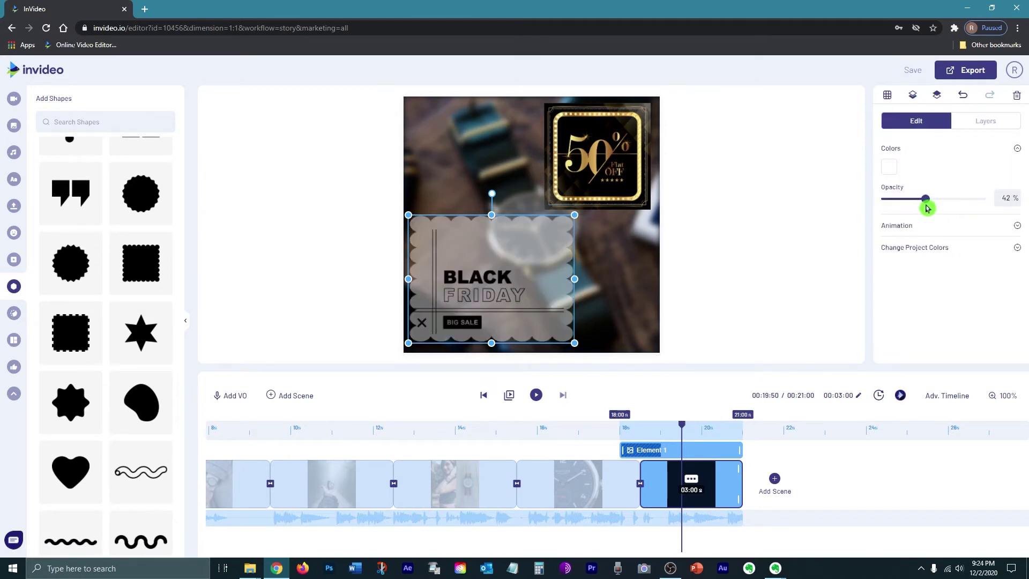
drag(926, 199, 934, 202)
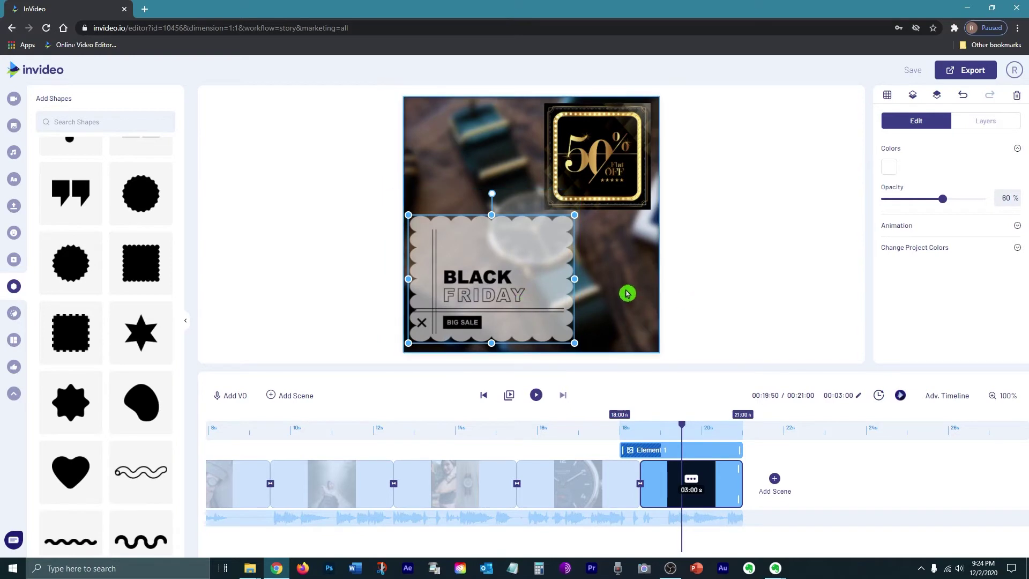
- Darken the scalloped shape's colour to a medium grey
click(889, 167)
drag(884, 182, 880, 209)
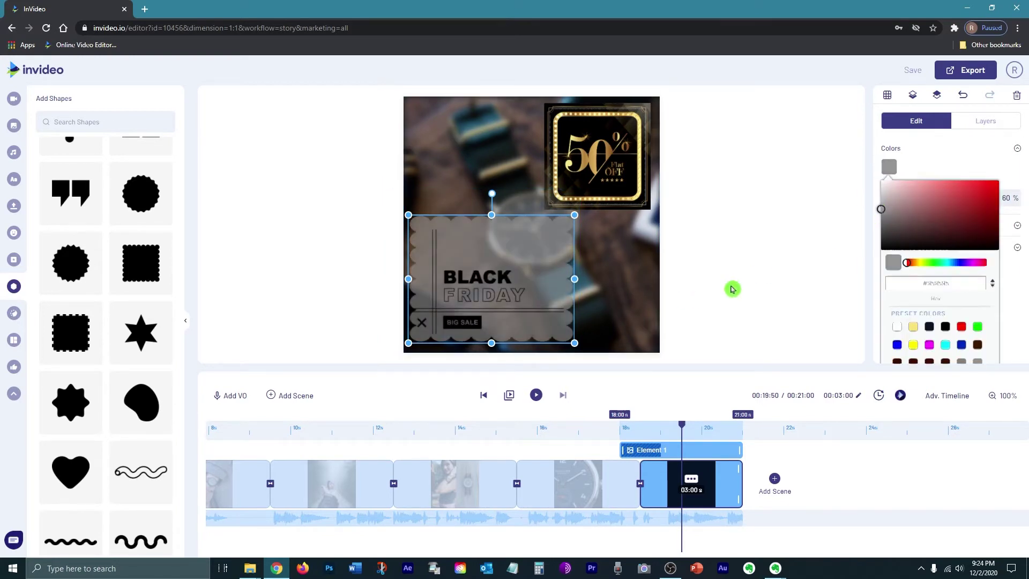
click(735, 289)
- Apply the Blur In entrance animation to the "50% Flat OFF" sticker
click(471, 287)
click(984, 121)
click(933, 171)
click(924, 191)
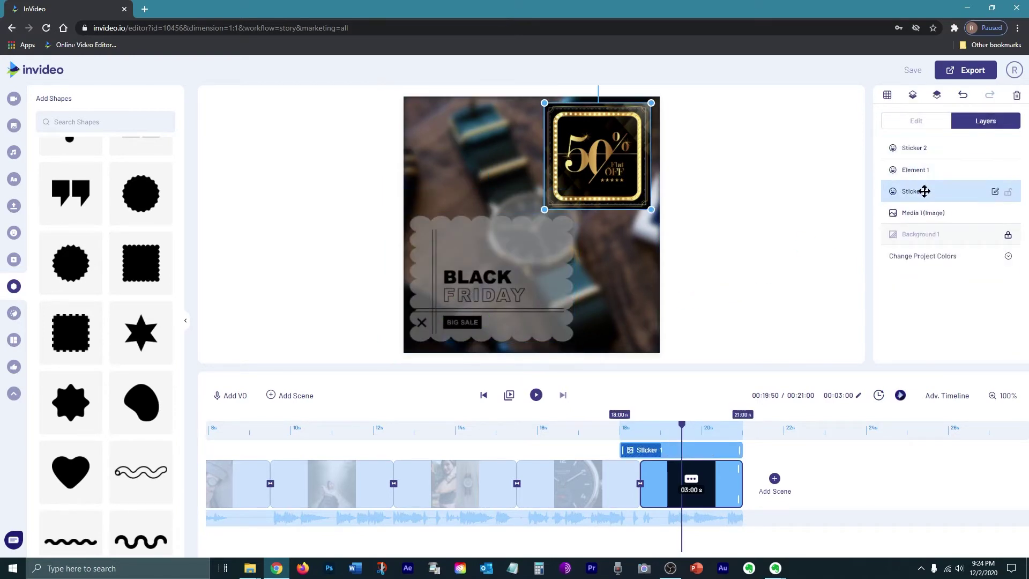
click(906, 123)
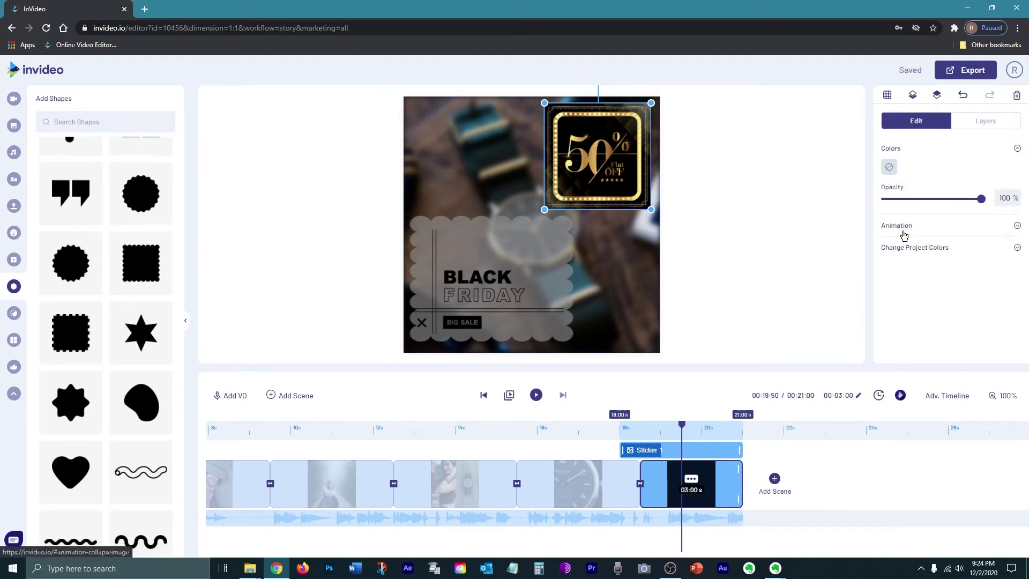
click(903, 236)
click(927, 221)
click(930, 288)
click(736, 396)
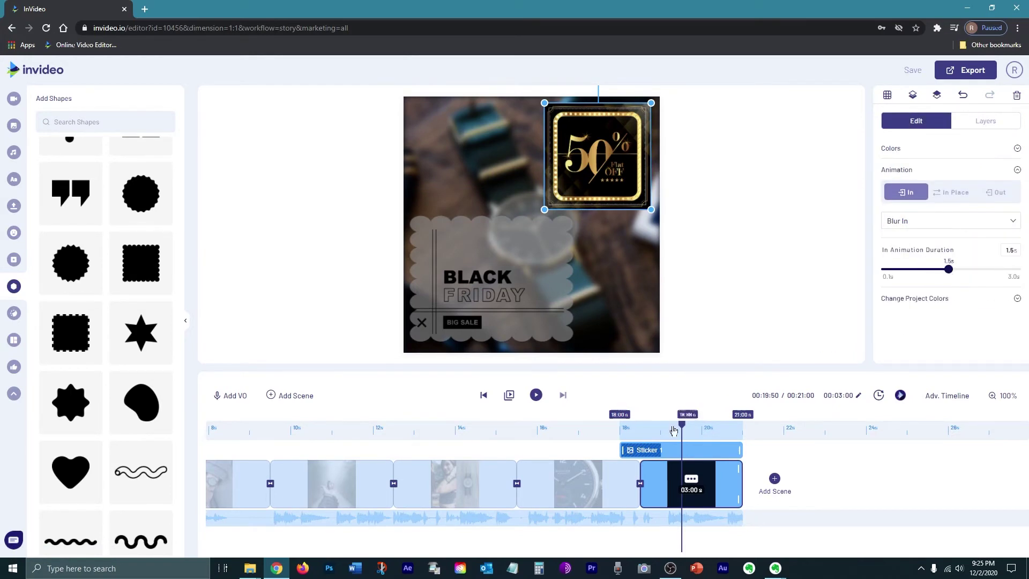
- Play a preview of the last scene to check its sticker animations
click(912, 97)
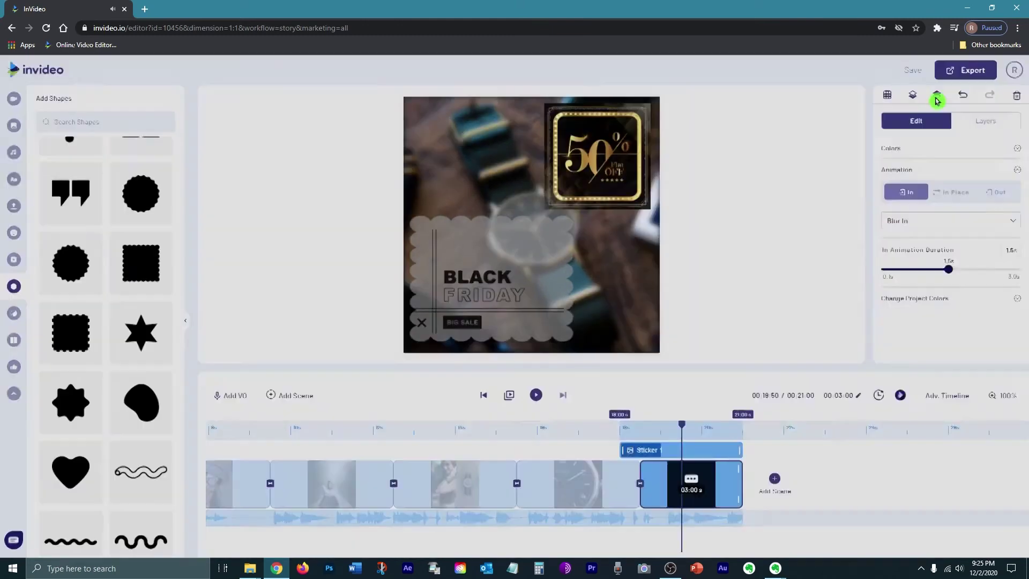
click(539, 394)
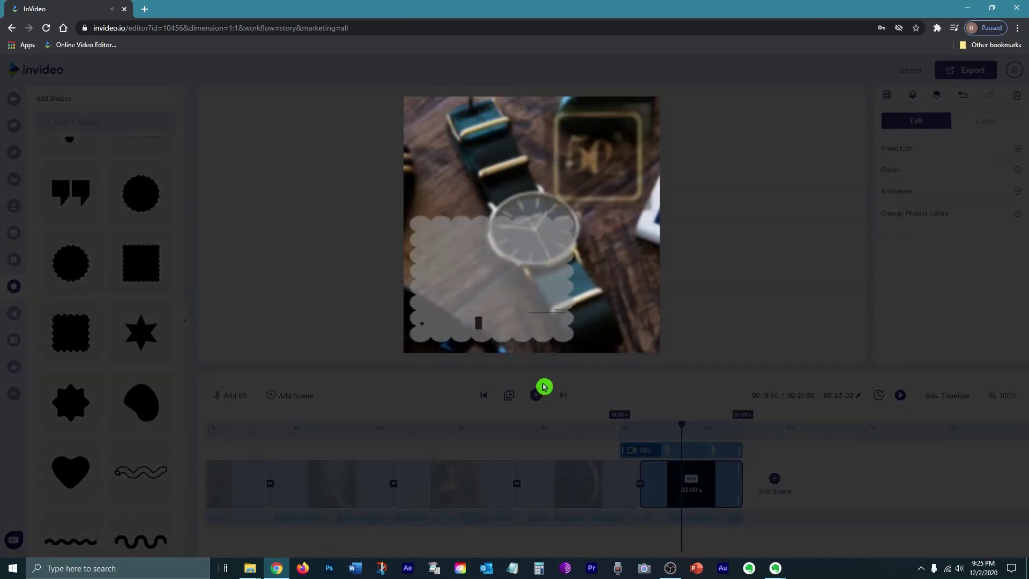
click(845, 407)
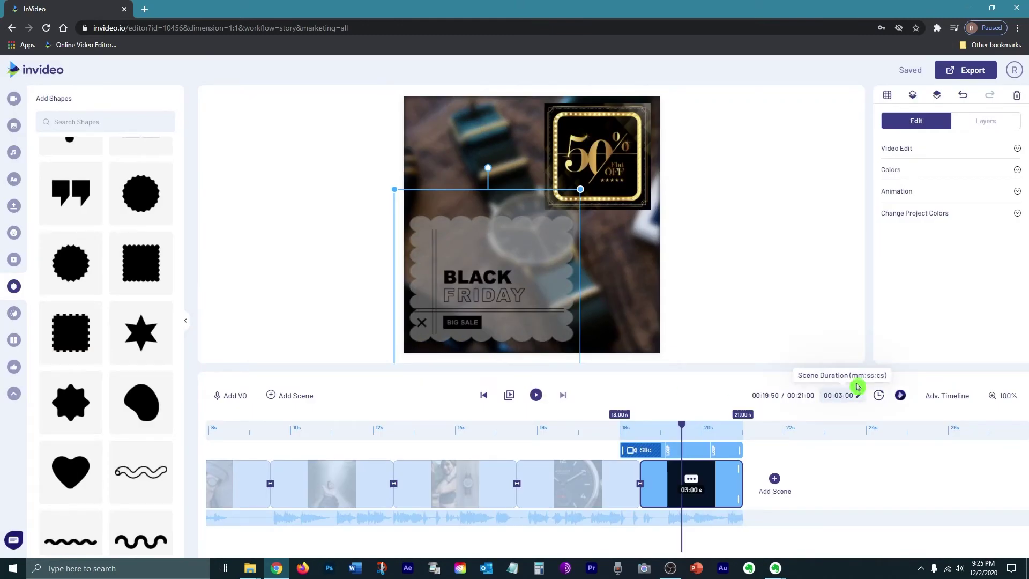
- Set the "BLACK FRIDAY" sticker's entrance animation to Blur From Left
click(971, 122)
click(918, 171)
click(914, 191)
click(914, 147)
click(927, 122)
click(963, 242)
click(957, 227)
scroll(930, 328, down, 1)
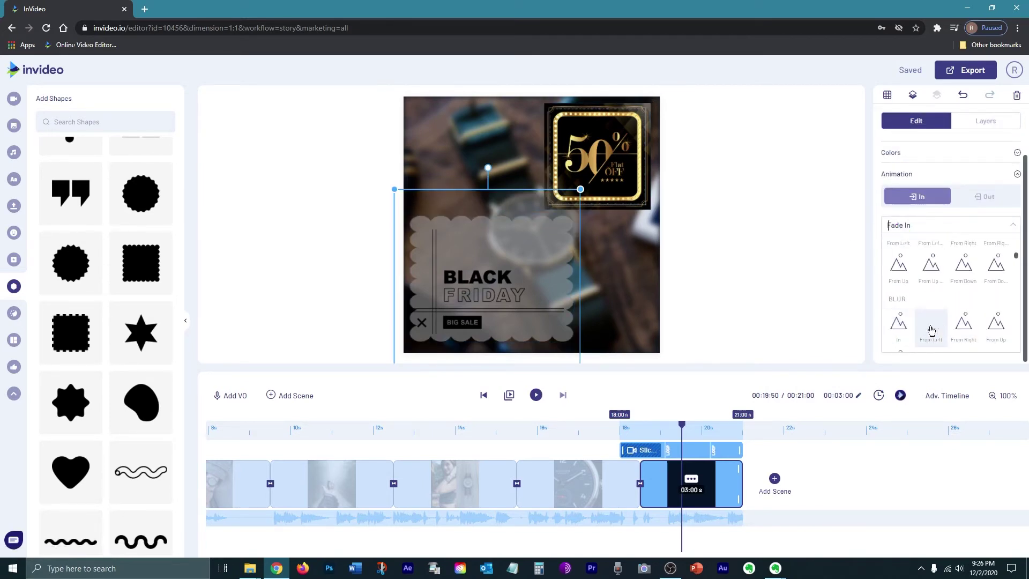
click(930, 328)
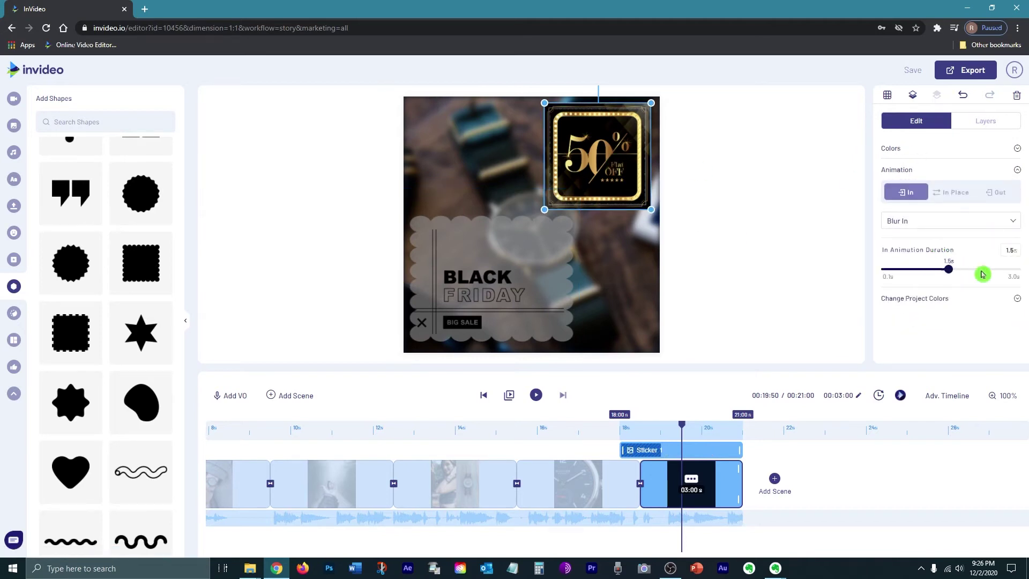
- Open the "BLACK FRIDAY" sticker's repeat option and adjust the sticker placement within the scene
click(985, 121)
click(935, 167)
click(922, 121)
click(897, 149)
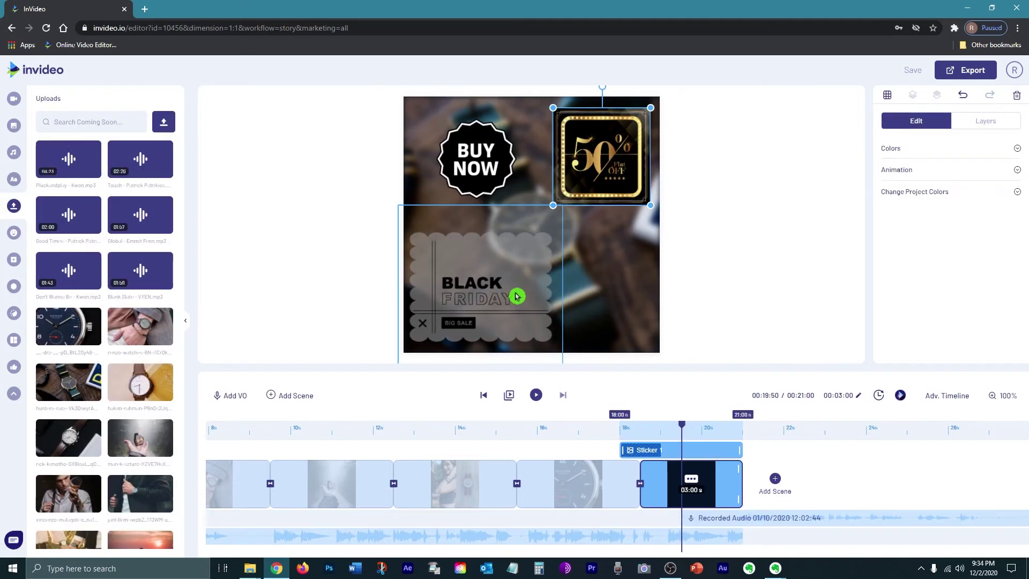
drag(516, 294, 476, 295)
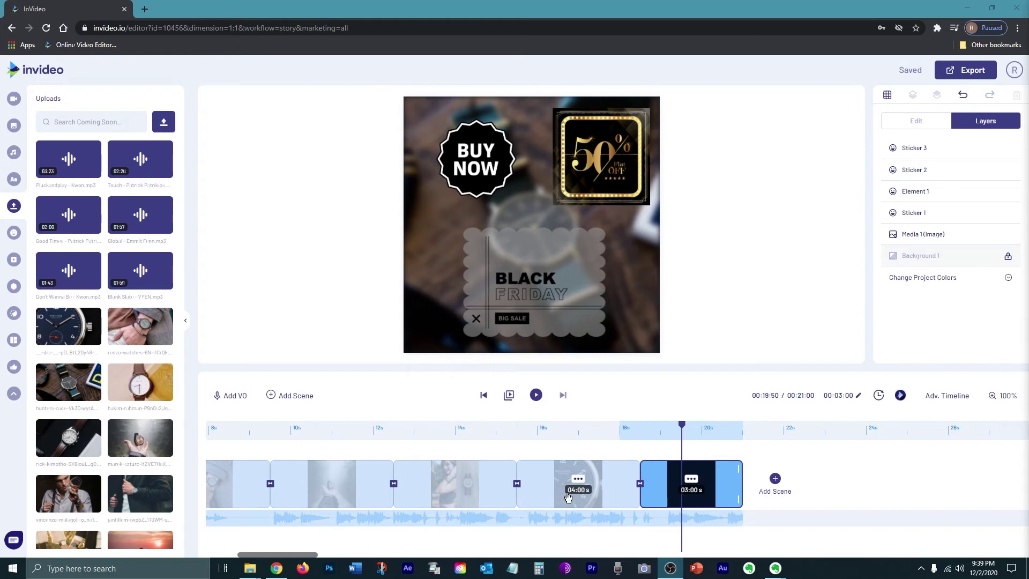
- Open the background music track for editing
mouse_move(498, 516)
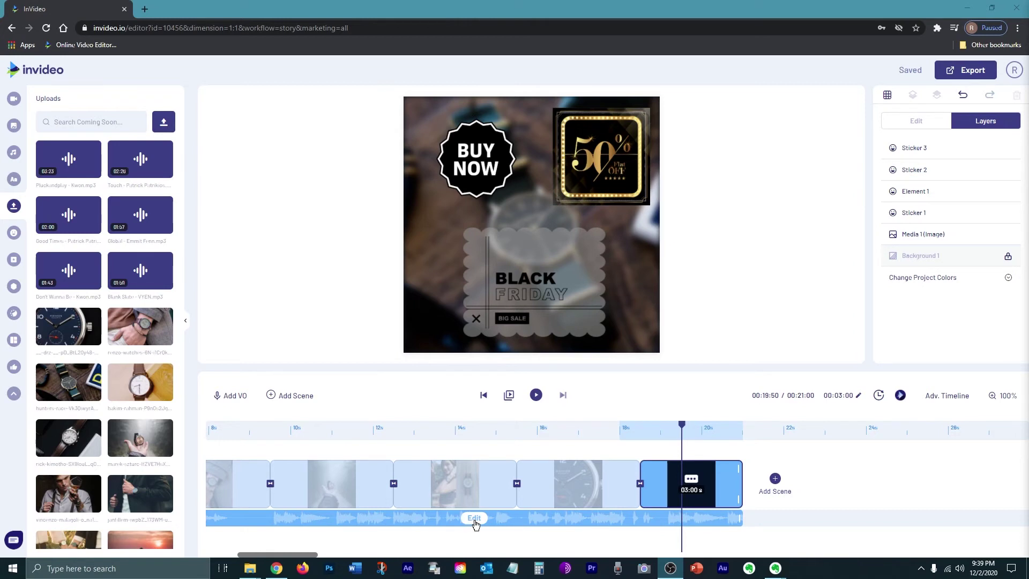
click(474, 520)
click(288, 409)
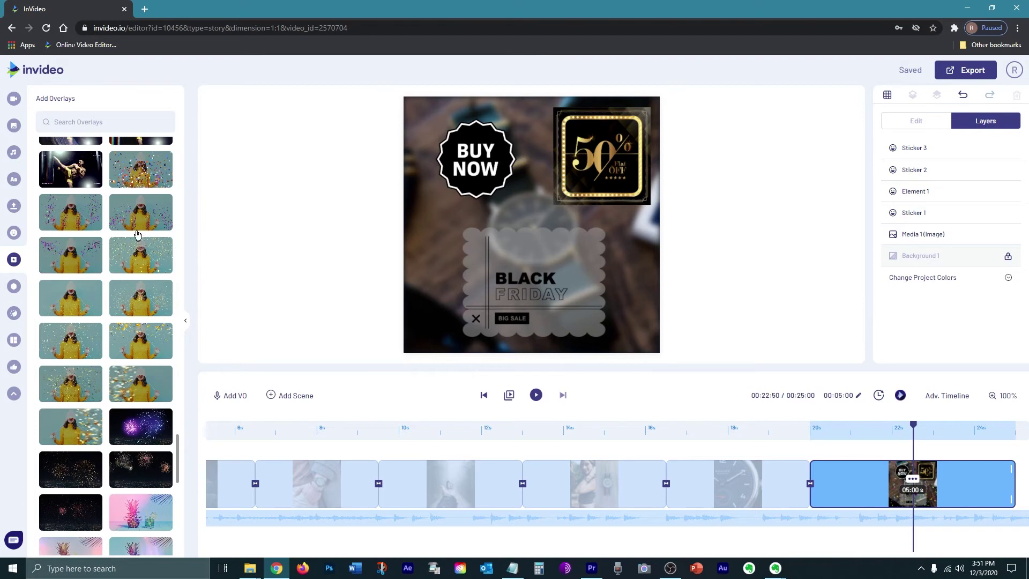
- Choose a purple confetti overlay for the last scene
click(82, 226)
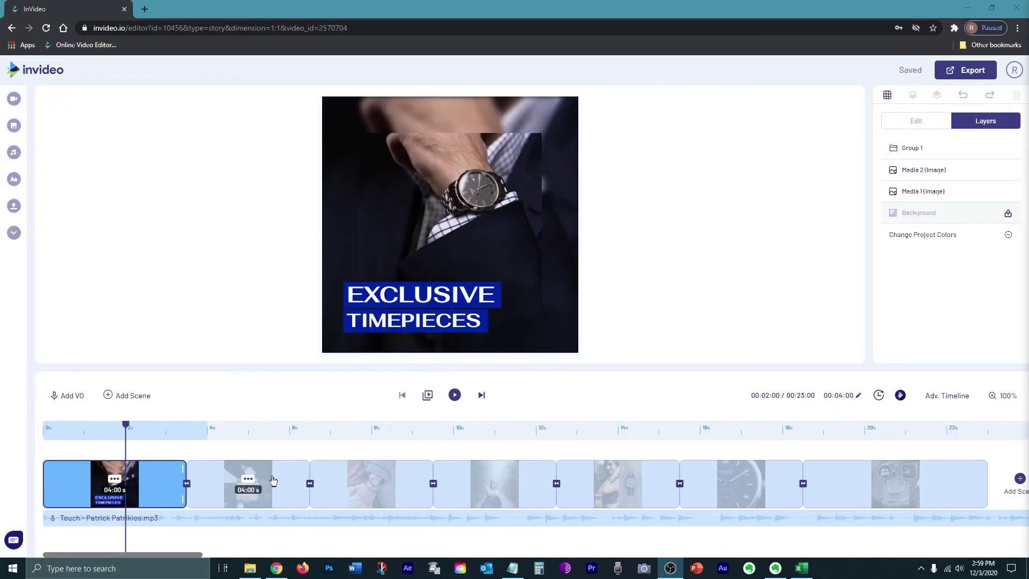
- Open the transition choices between the first and second scenes and preview several of the newly added animations
click(187, 484)
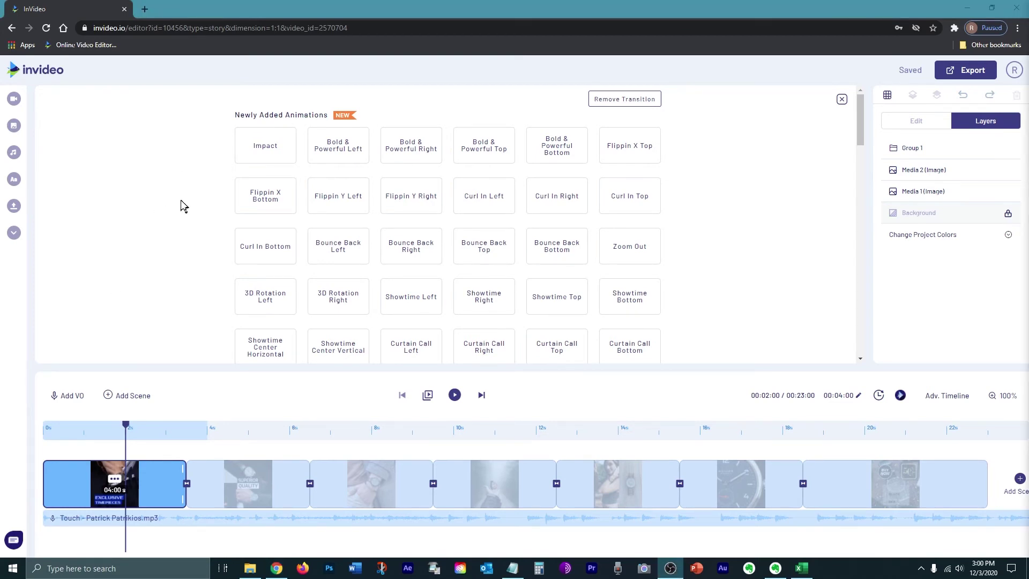
mouse_move(407, 197)
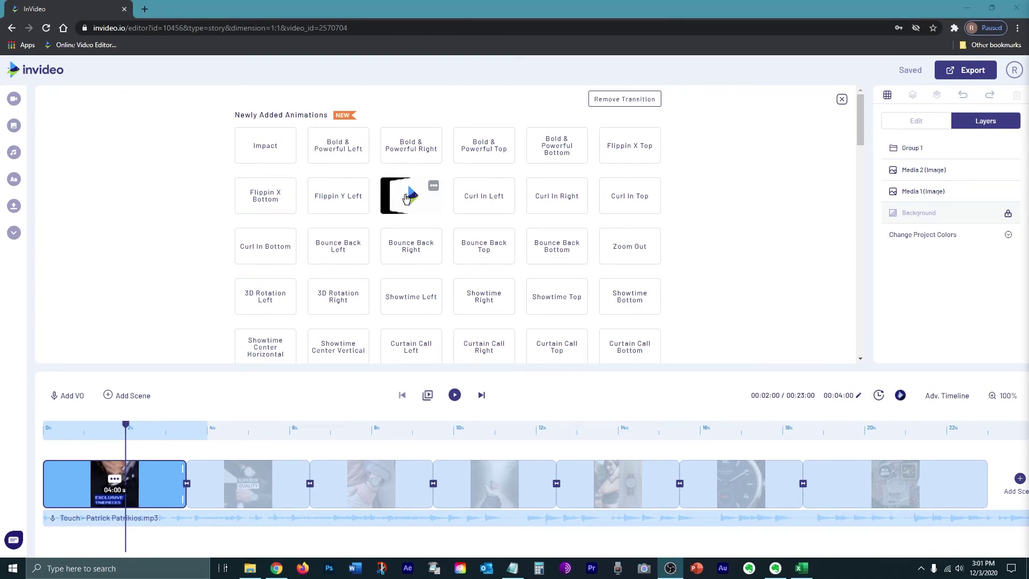
mouse_move(482, 198)
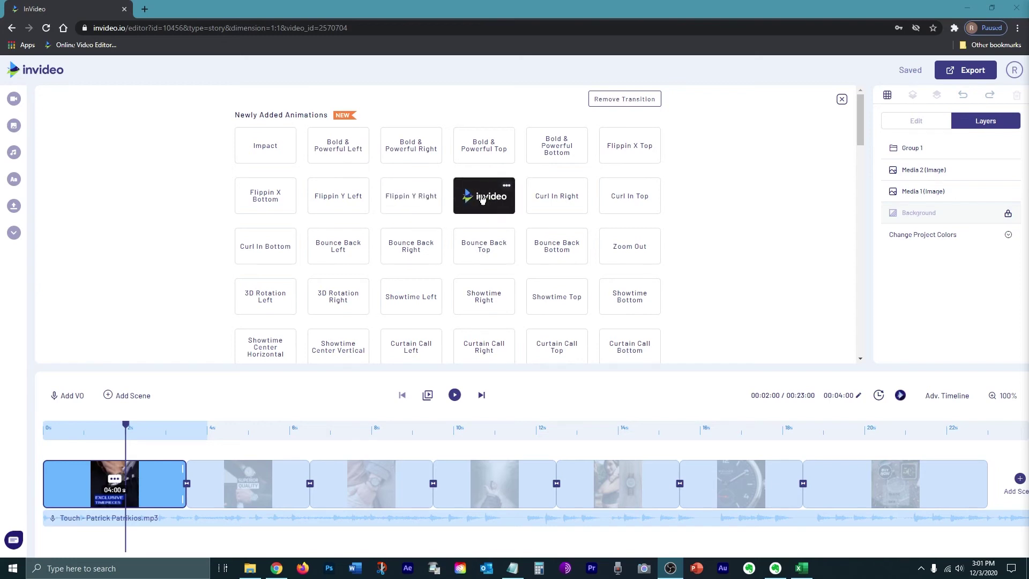
mouse_move(354, 260)
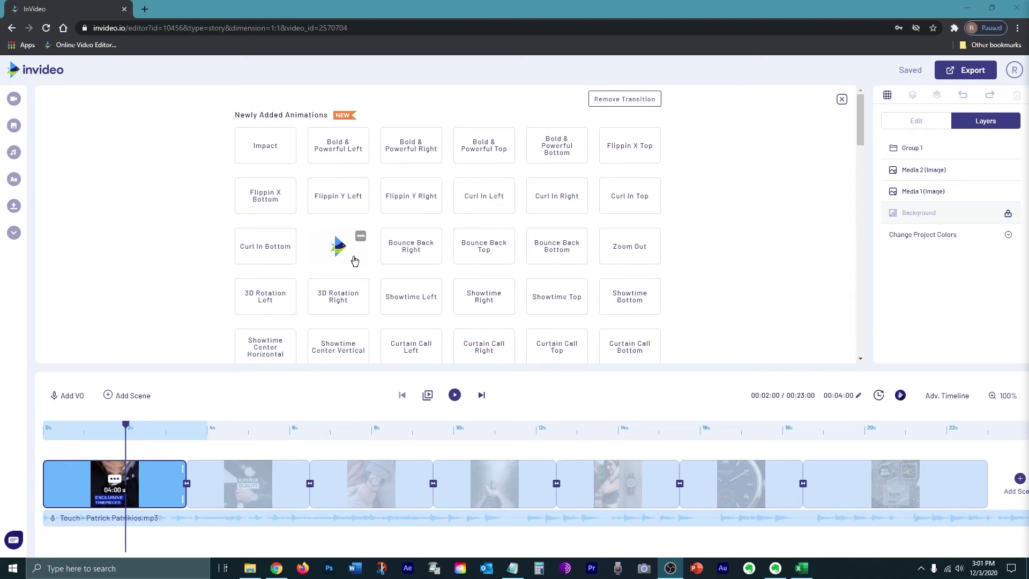
mouse_move(312, 296)
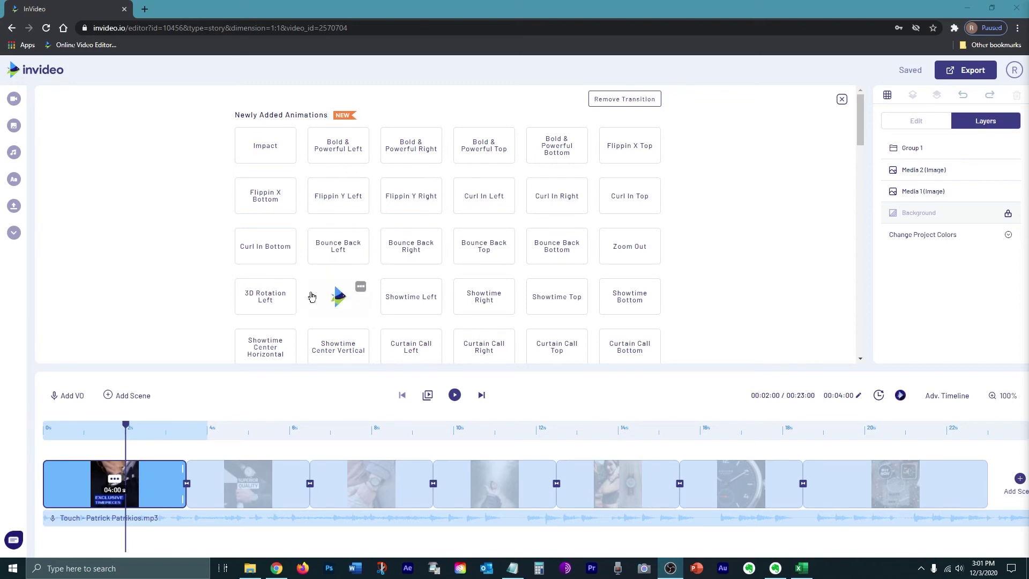